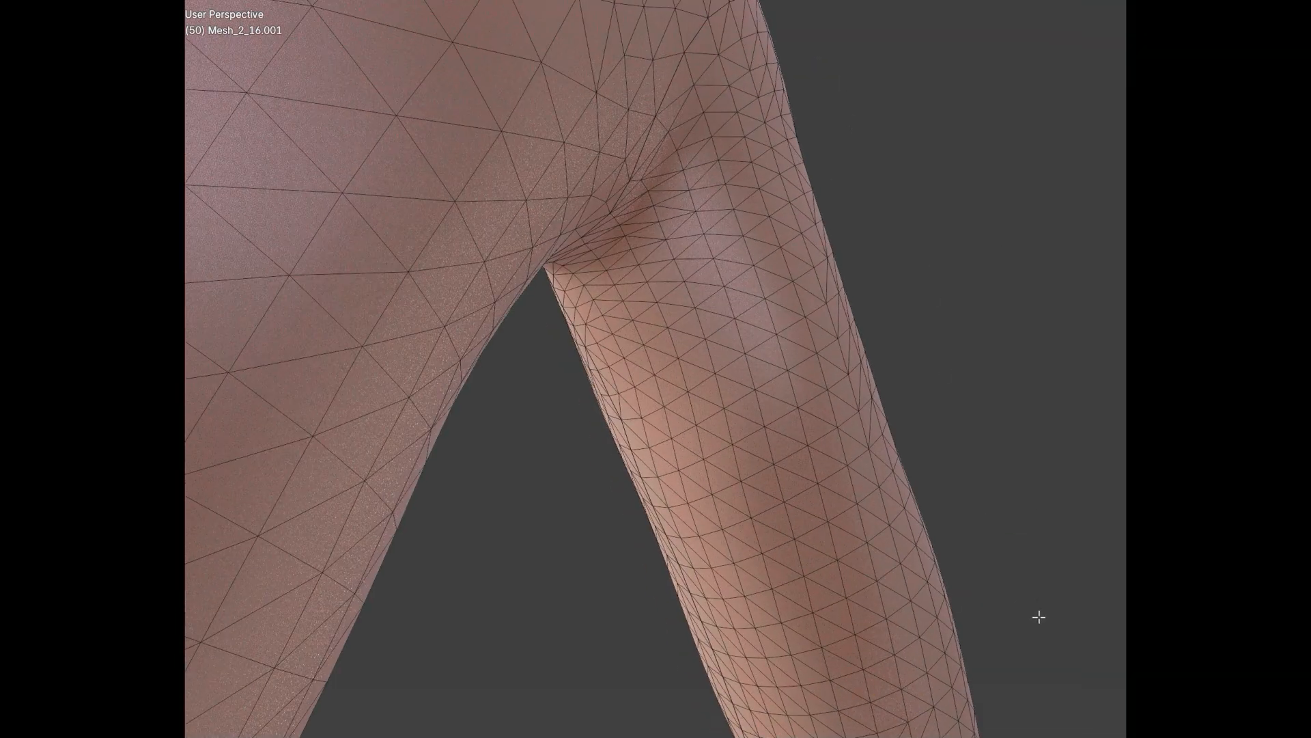
# - Box-select the mesh faces around the armpit and upper arm, extending the area further down the arm
pyautogui.scroll(5, 970, 575)
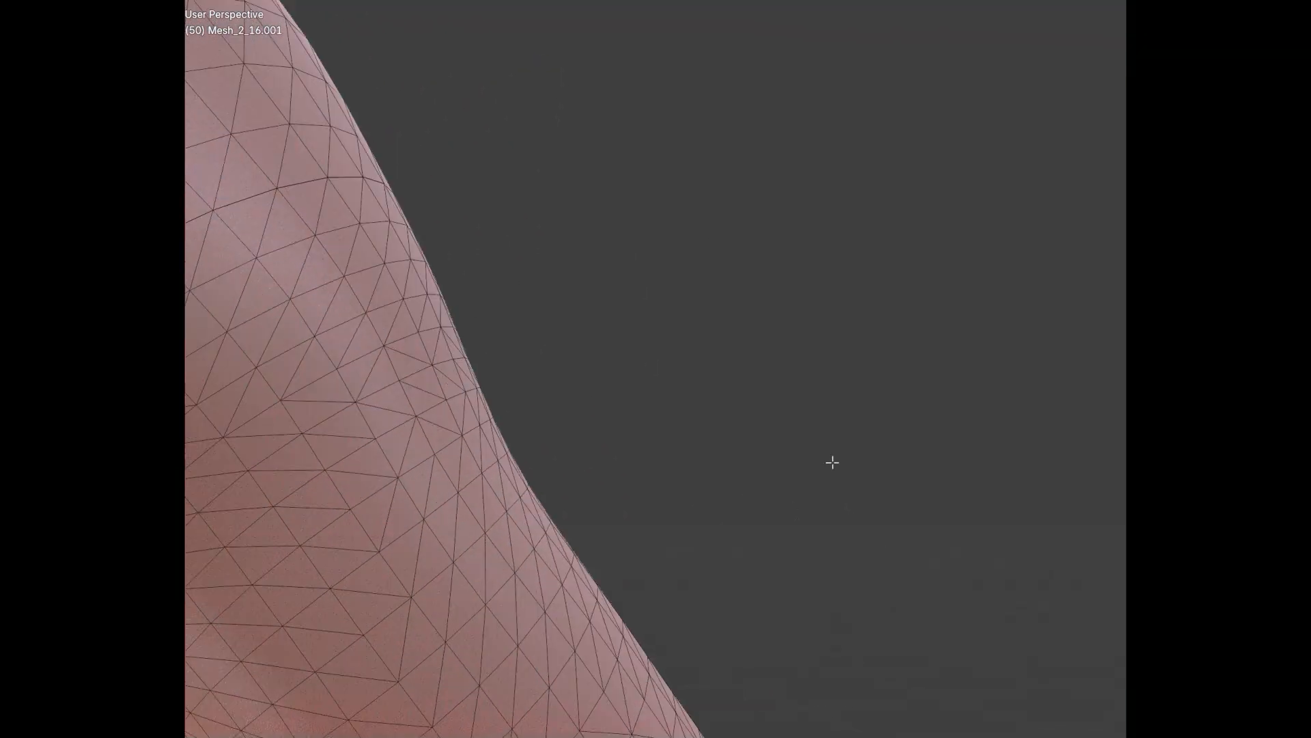
pyautogui.scroll(-6, 754, 494)
pyautogui.moveTo(703, 8); pyautogui.dragTo(1024, 579)
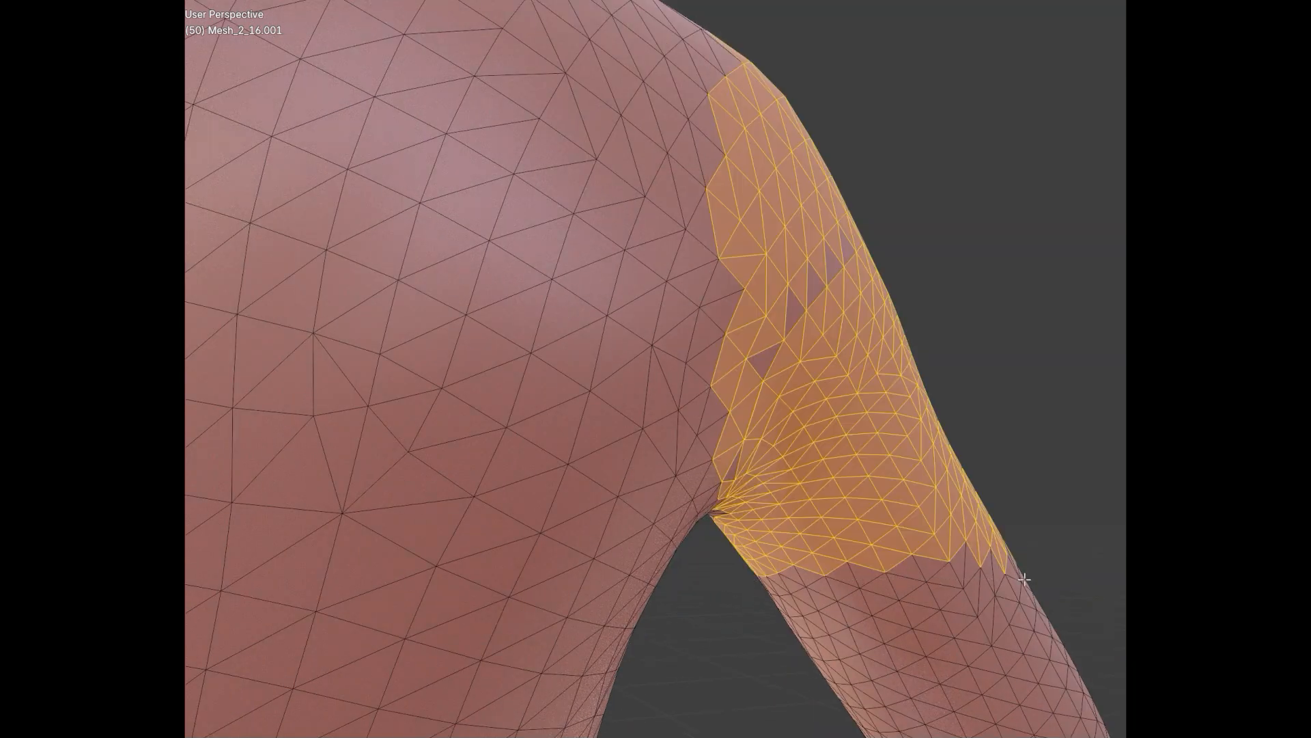
pyautogui.moveTo(703, 7); pyautogui.dragTo(1085, 652)
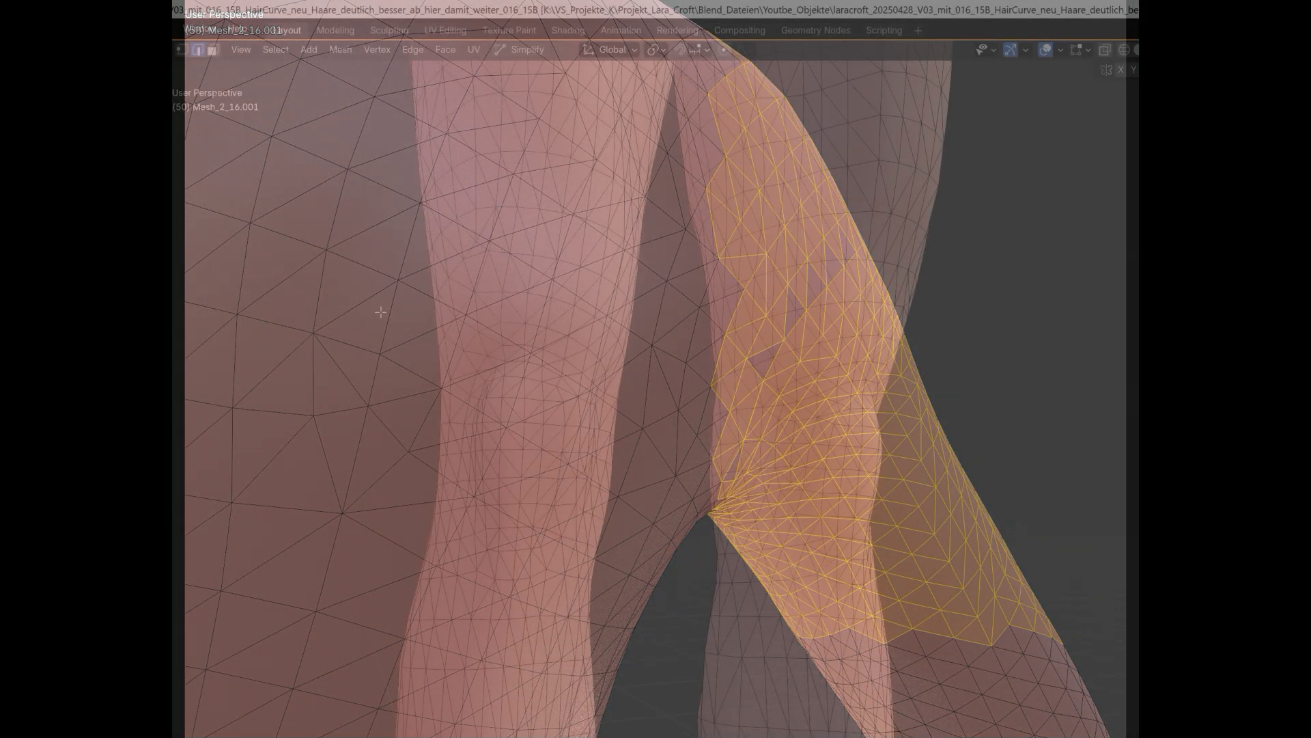
# - Box-select the knee area of each leg in turn, followed by further areas lower down the legs
pyautogui.moveTo(301, 254); pyautogui.dragTo(679, 649)
pyautogui.moveTo(696, 266); pyautogui.dragTo(979, 639)
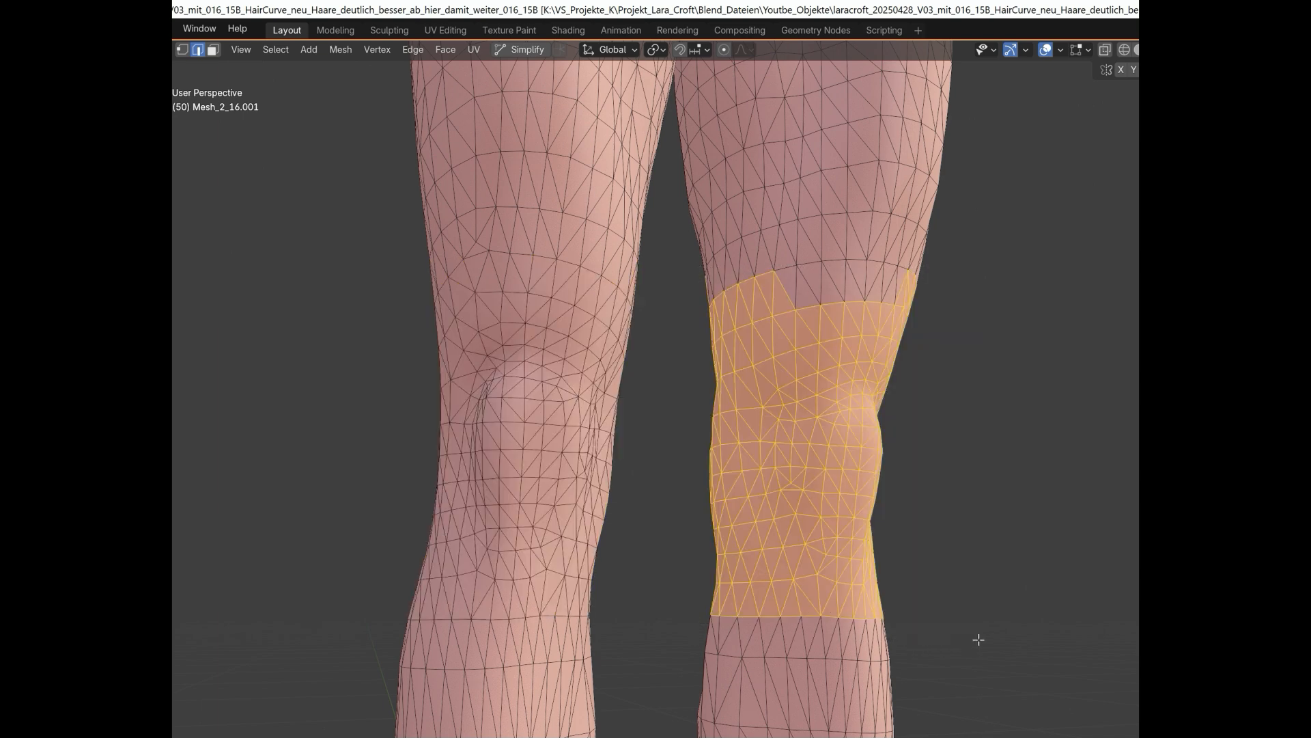
pyautogui.keyDown('shift'); pyautogui.moveTo(969, 684); pyautogui.dragTo(991, 205, button='middle'); pyautogui.keyUp('shift')
pyautogui.moveTo(977, 608); pyautogui.dragTo(971, 576, button='middle')
pyautogui.keyDown('shift'); pyautogui.moveTo(972, 683); pyautogui.dragTo(724, 451, button='middle'); pyautogui.keyUp('shift')
pyautogui.moveTo(322, 600); pyautogui.dragTo(688, 737)
pyautogui.moveTo(689, 708); pyautogui.dragTo(990, 714, button='middle')
pyautogui.moveTo(753, 633); pyautogui.dragTo(752, 601, button='middle')
pyautogui.moveTo(278, 504); pyautogui.dragTo(701, 735)
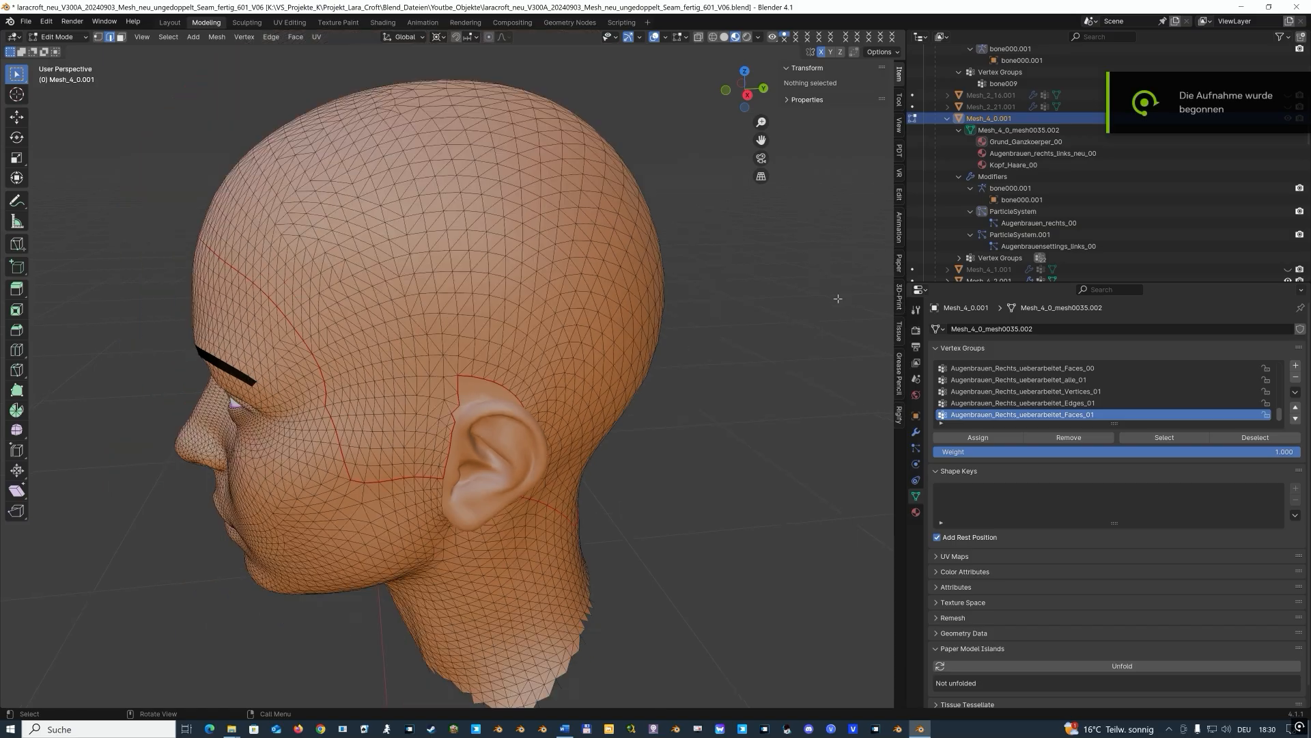
# - Switch to face selection and select the whole scalp region linked to one scalp face, delimited by seams
pyautogui.moveTo(410, 341); pyautogui.dragTo(478, 341, button='middle')
pyautogui.click(120, 37)
pyautogui.click(402, 203)
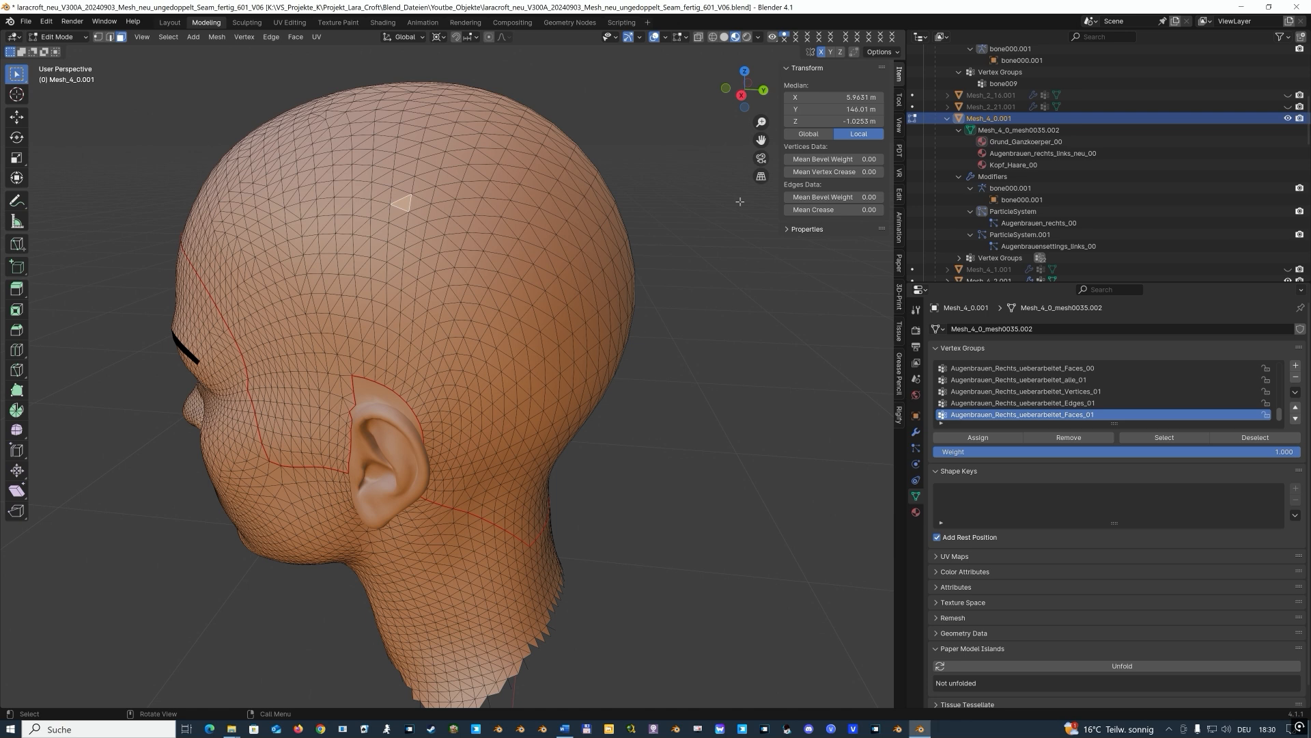
pyautogui.hotkey('ctrl', 'l')
# - Separate the selected scalp faces from the head mesh into their own object
pyautogui.rightClick(487, 132)
pyautogui.moveTo(489, 137)
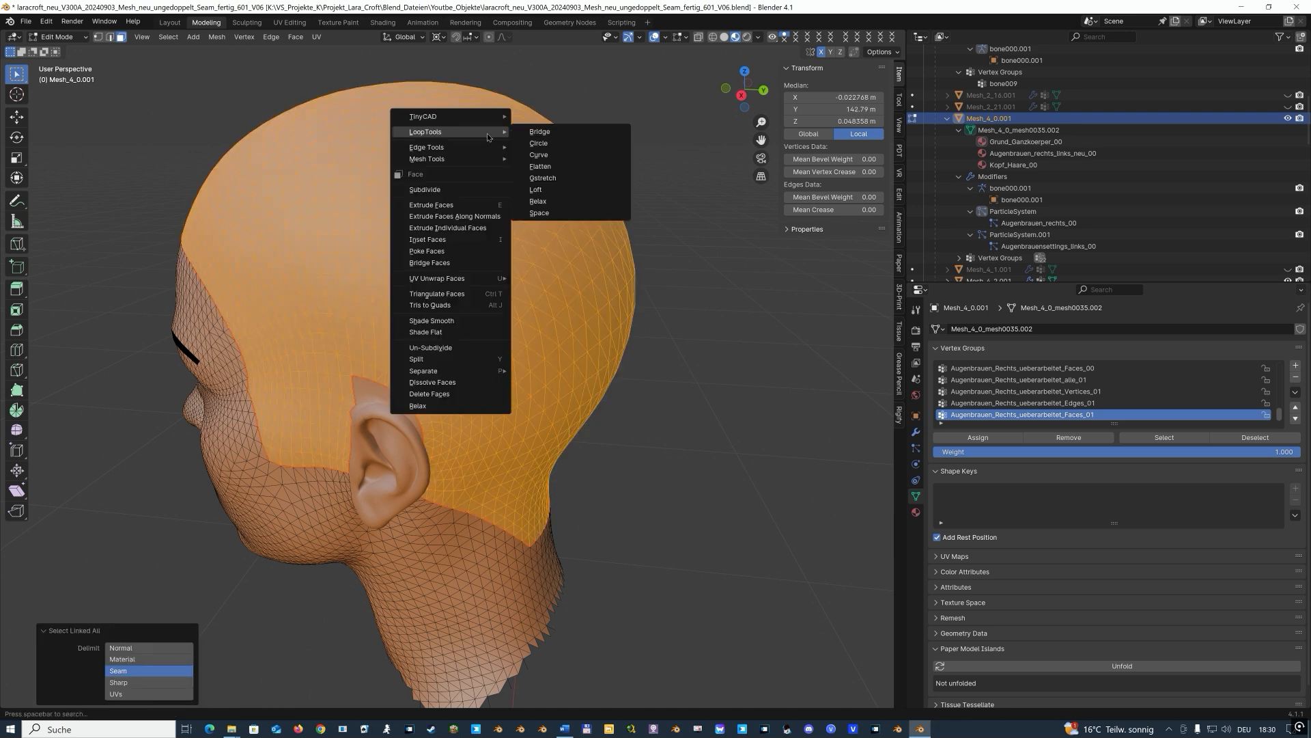
pyautogui.moveTo(474, 375)
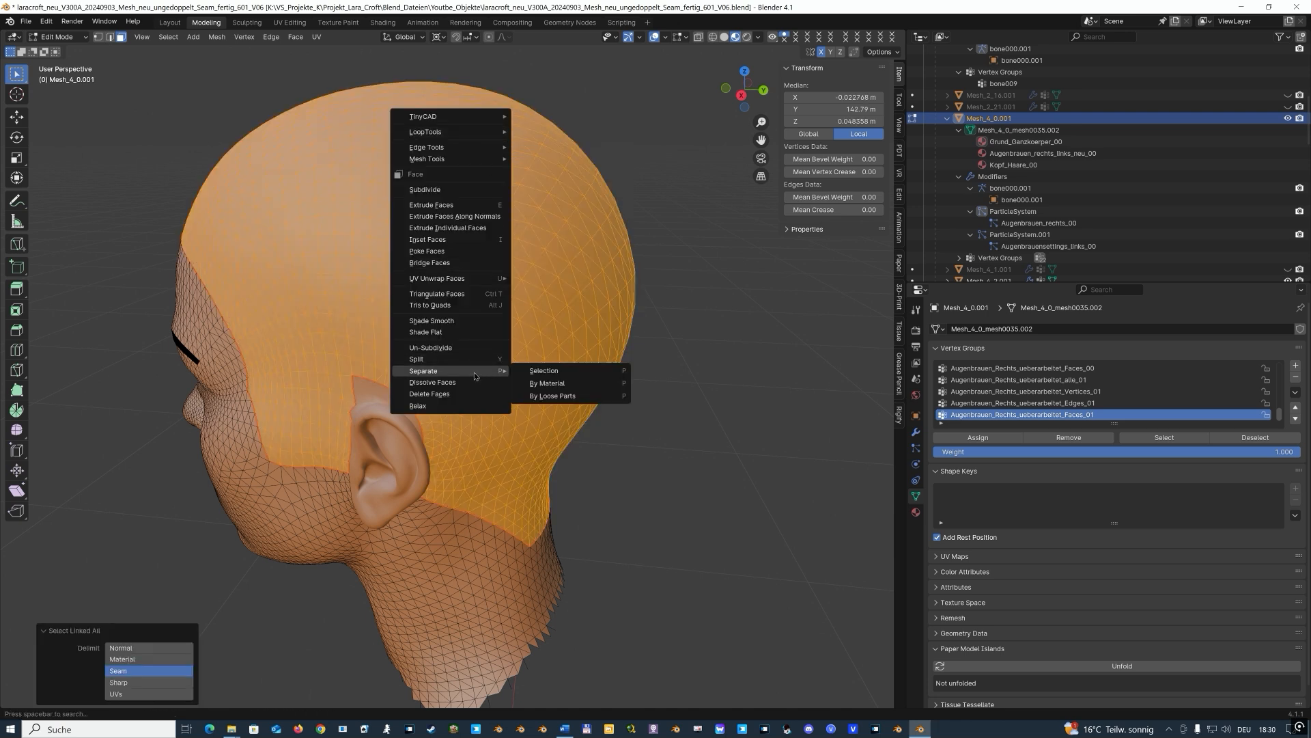
pyautogui.click(539, 371)
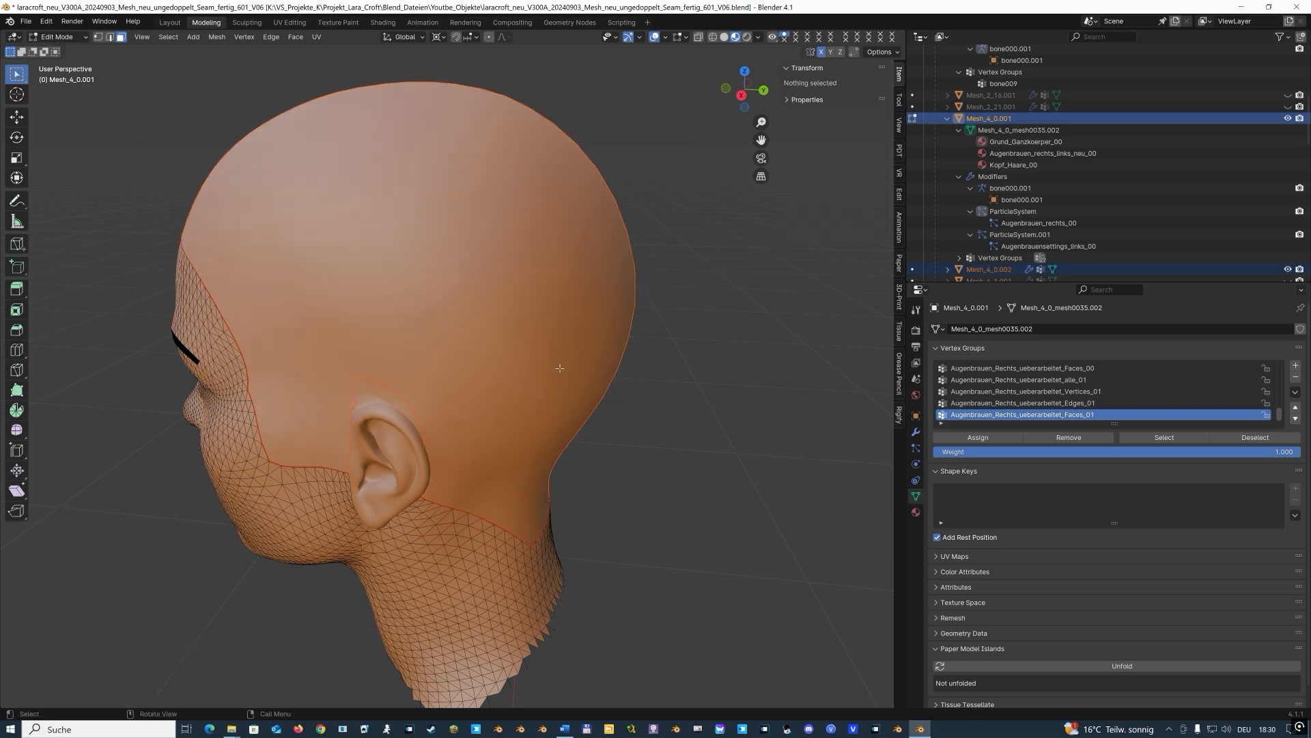
# - Activate the Move tool, switch to Object Mode and select the separated scalp object Mesh_4_0.002
pyautogui.click(16, 116)
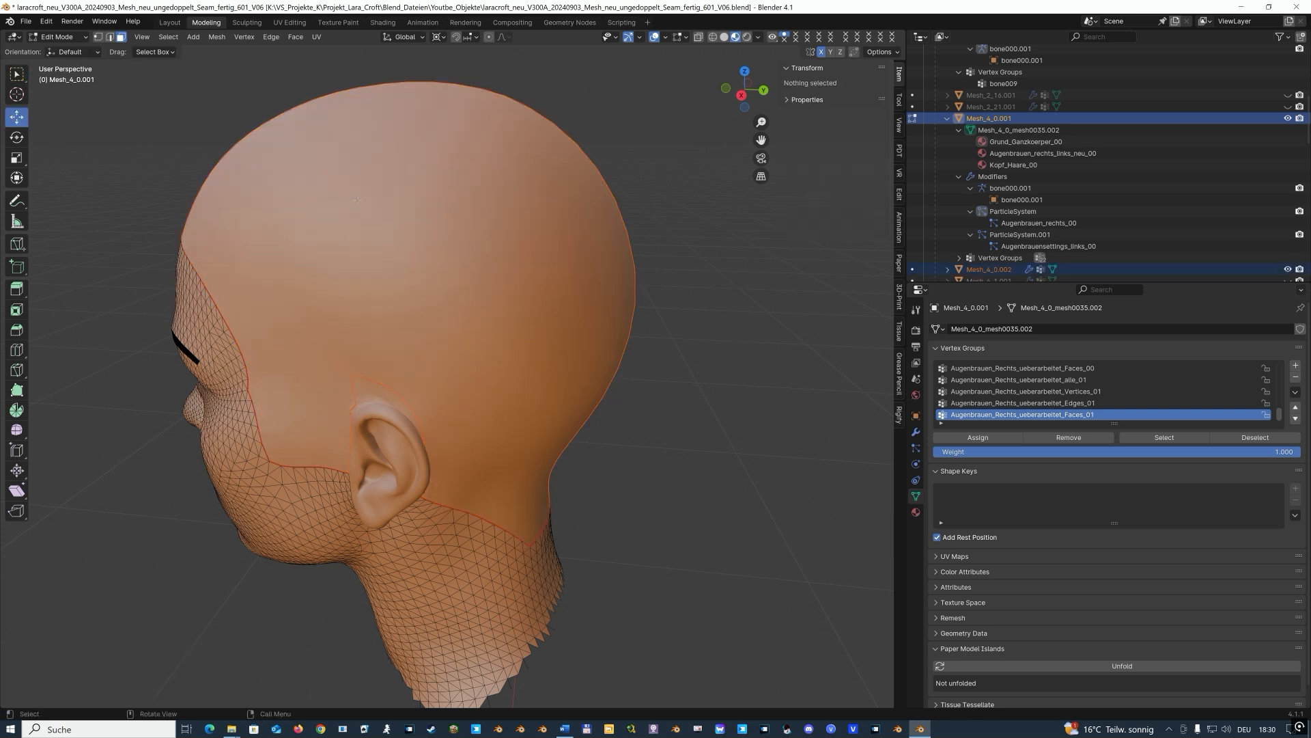
pyautogui.scroll(-6, 357, 199)
pyautogui.scroll(6, 372, 219)
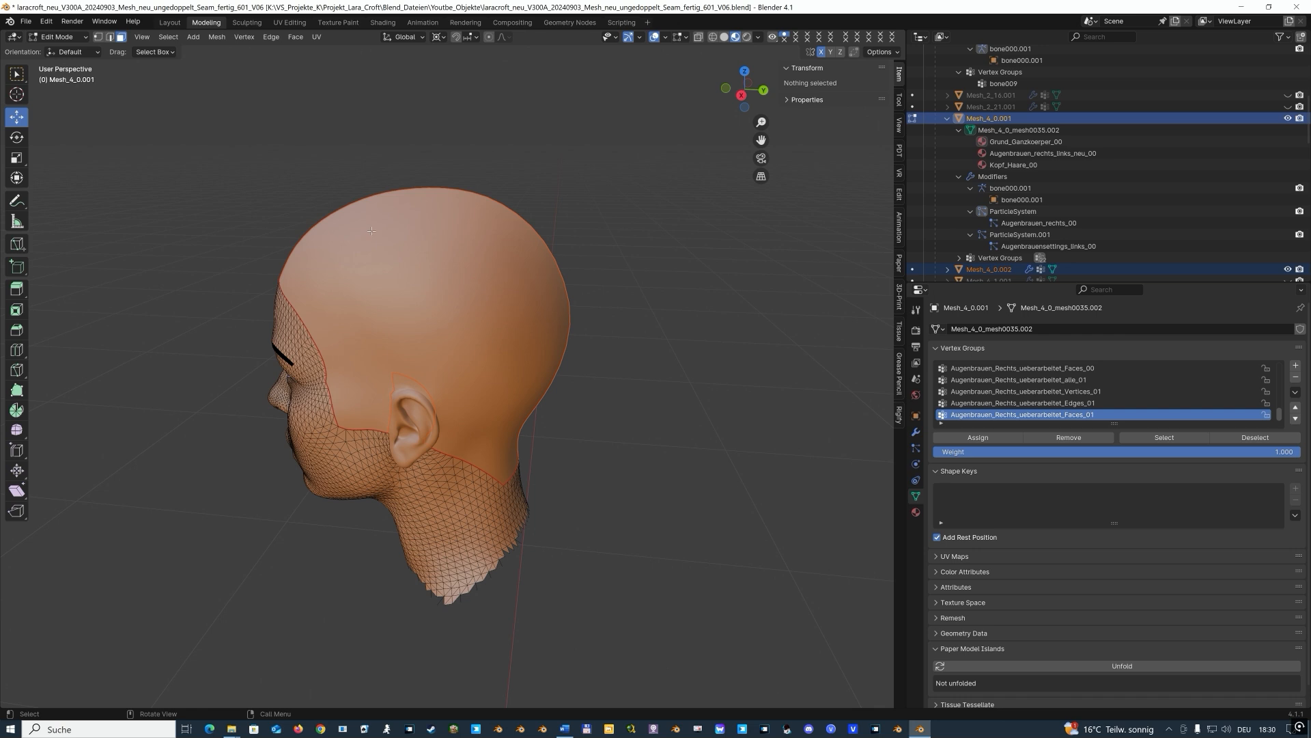
pyautogui.click(58, 37)
pyautogui.click(55, 49)
pyautogui.click(455, 241)
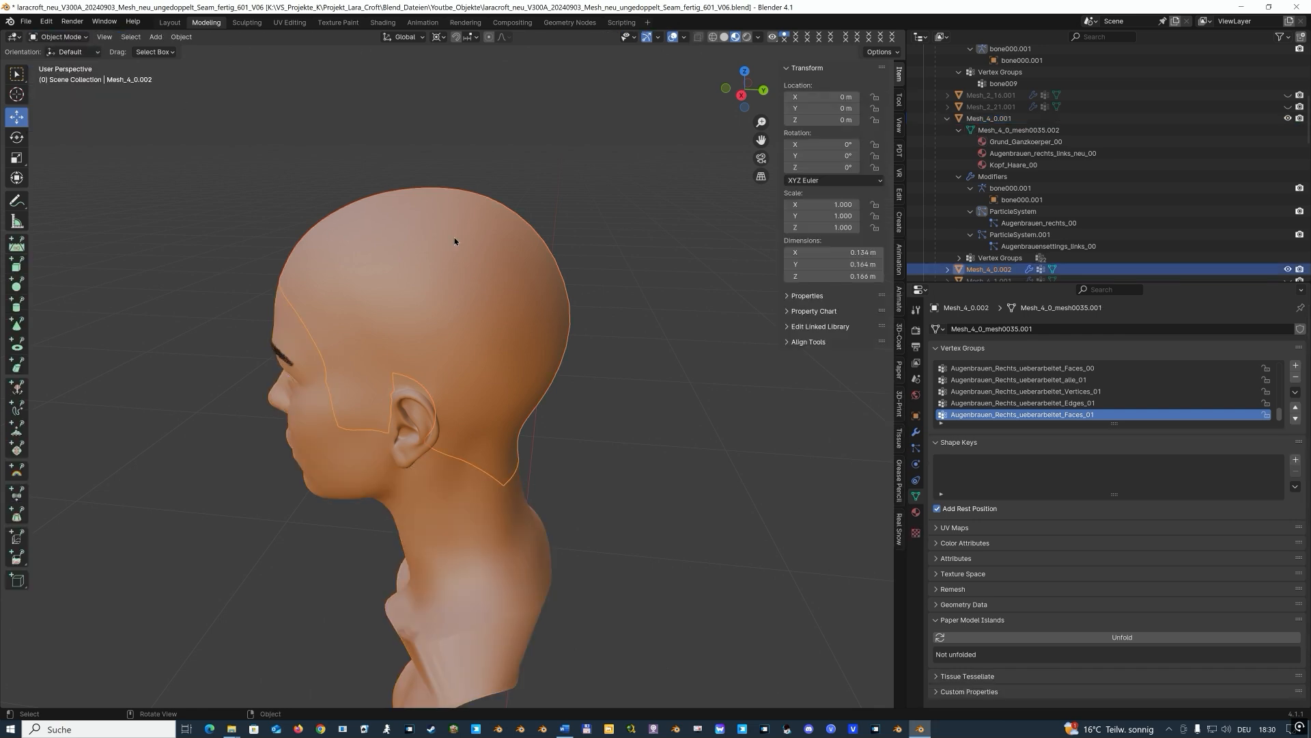
# - Try to move the separated scalp object away from the head and undo the move
pyautogui.scroll(-5, 644, 335)
pyautogui.moveTo(441, 640); pyautogui.dragTo(443, 550)
pyautogui.scroll(6, 620, 490)
pyautogui.hotkey('ctrl', 'z')
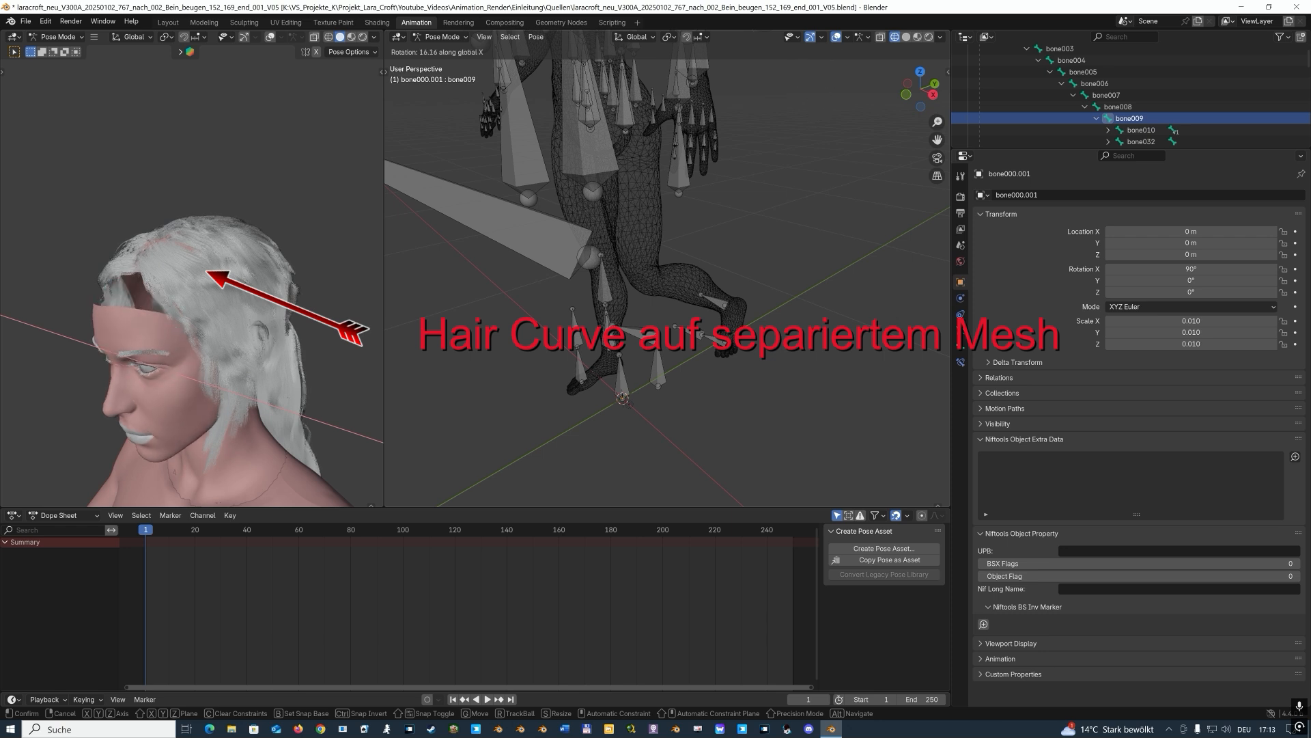
# - Confirm and undo the global X rotation of bone009, and view the head in wireframe before returning to solid shading
pyautogui.click(844, 31)
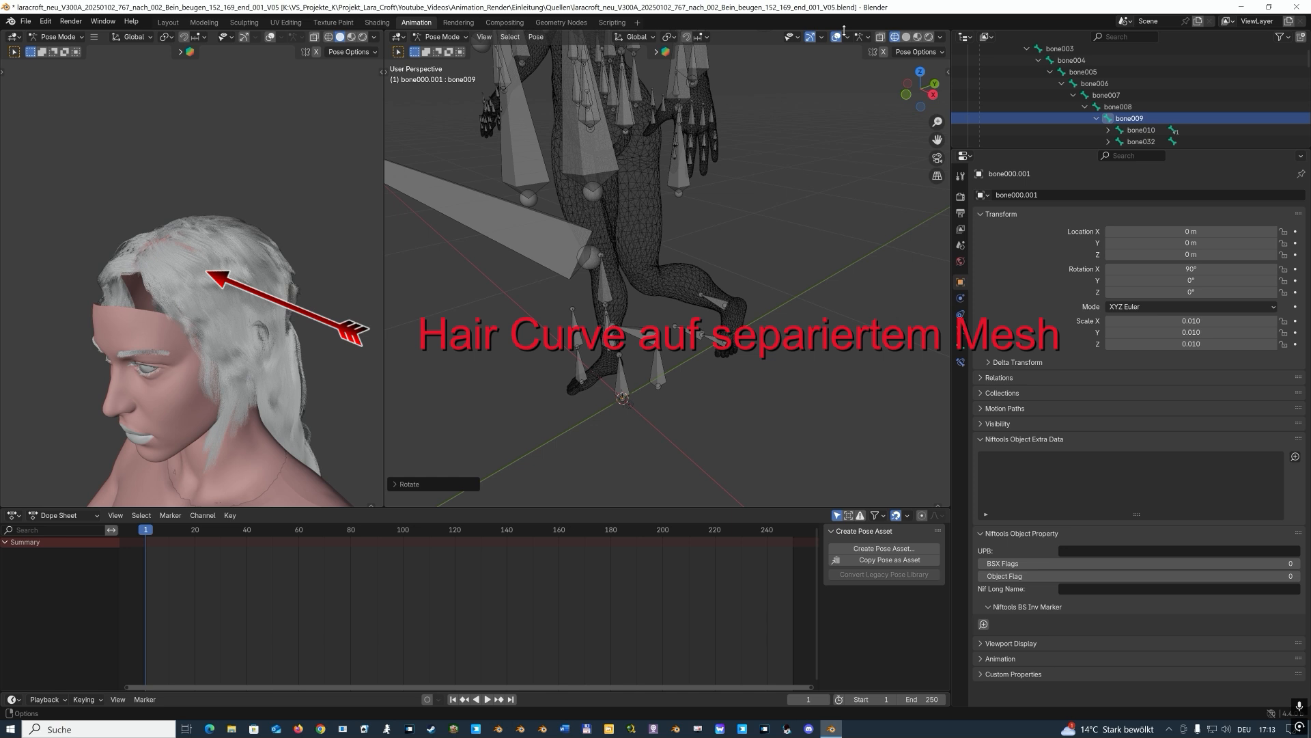
pyautogui.hotkey('ctrl', 'z')
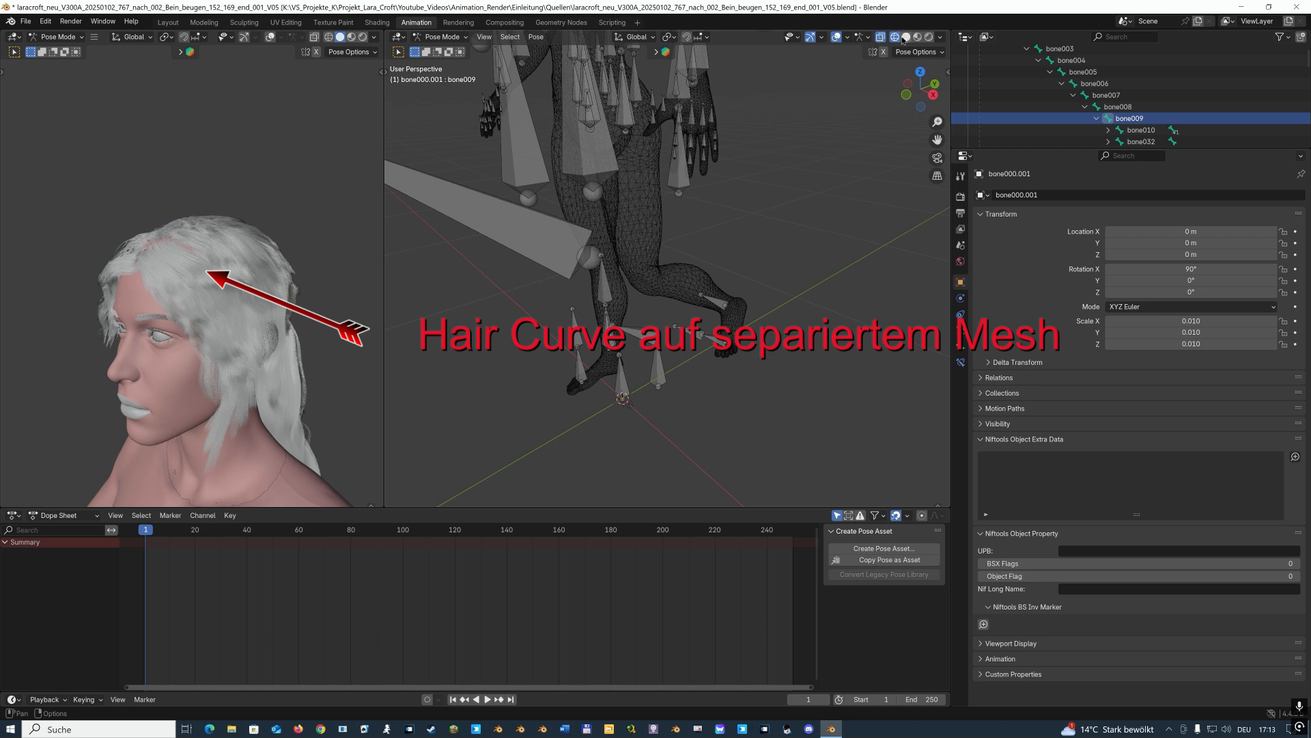
pyautogui.click(329, 37)
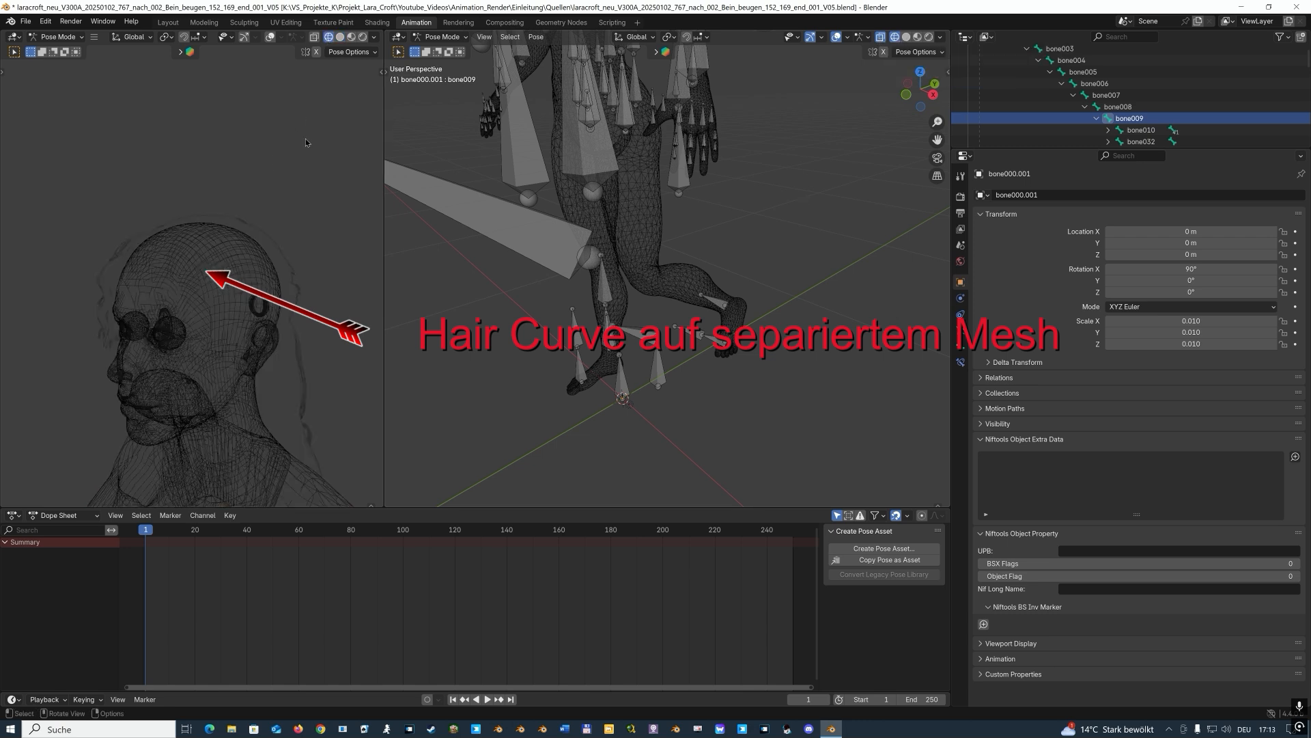
pyautogui.click(340, 37)
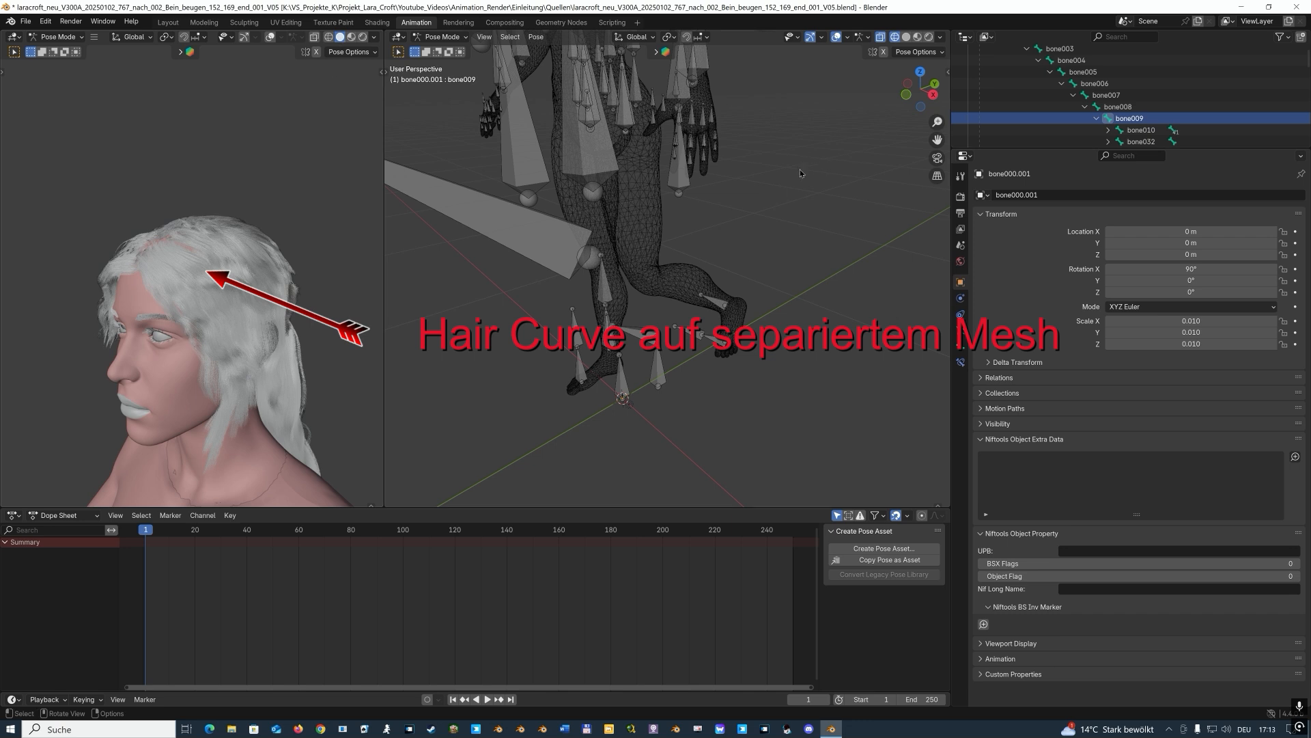
# - Rotate bone009 around the global Y axis in Pose Mode
pyautogui.press('r')
pyautogui.press('y')
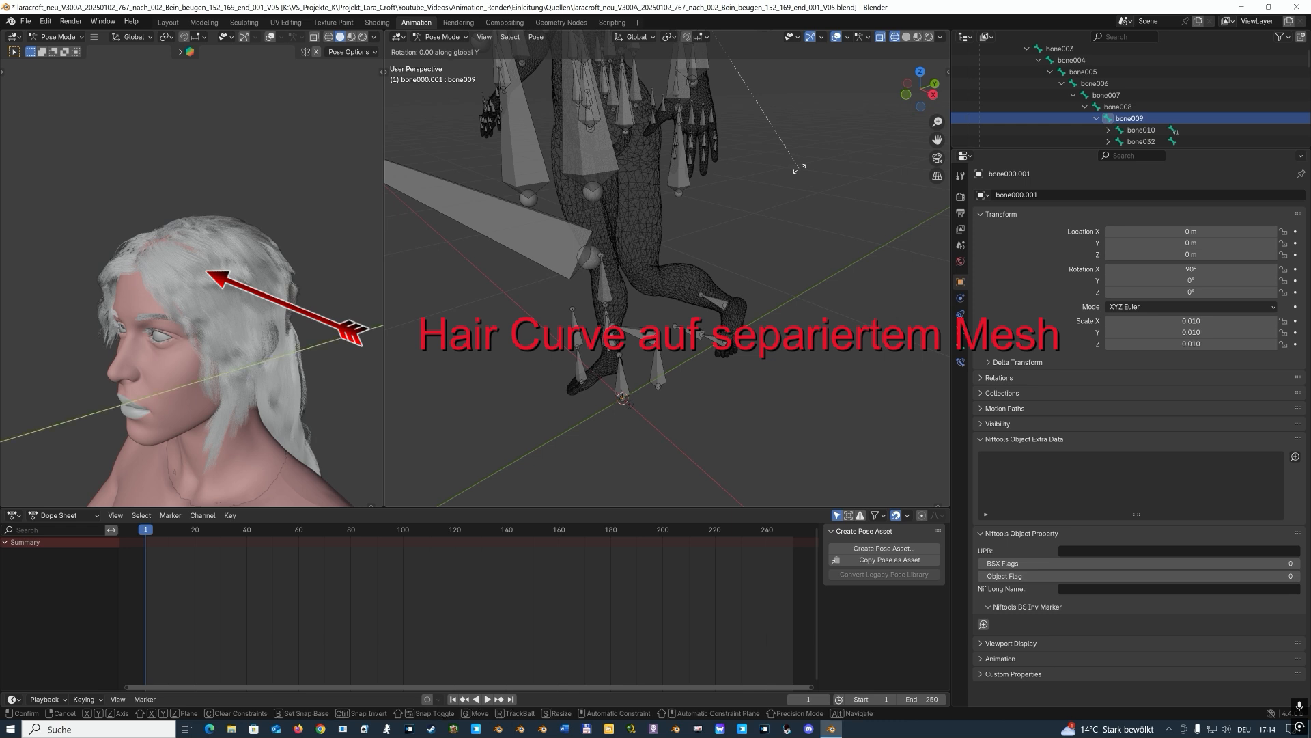
pyautogui.click(665, 217)
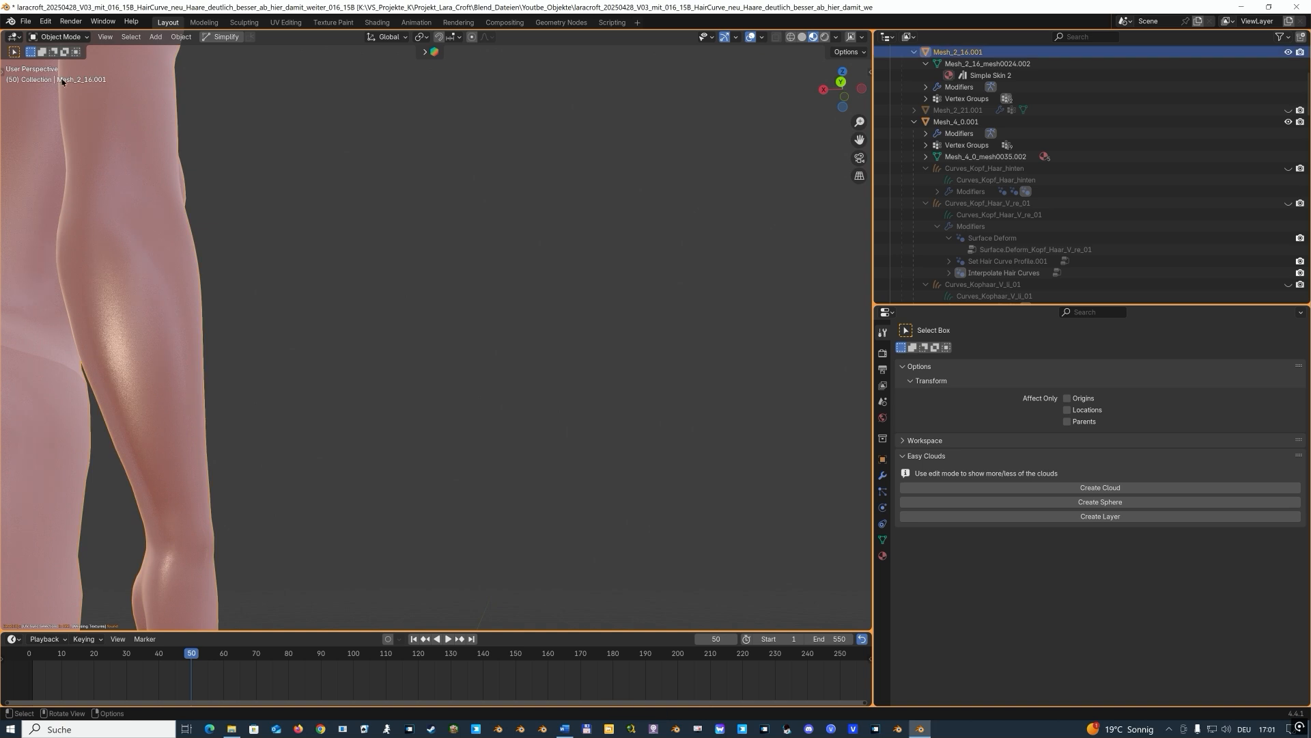
# - Enter Edit Mode on the body mesh Mesh_2_16.001 and box-select the faces of the hand and fingers
pyautogui.click(84, 38)
pyautogui.click(71, 63)
pyautogui.moveTo(176, 490); pyautogui.dragTo(279, 506, button='middle')
pyautogui.keyDown('shift'); pyautogui.moveTo(430, 576); pyautogui.dragTo(453, 418, button='middle'); pyautogui.keyUp('shift')
pyautogui.scroll(5, 453, 419)
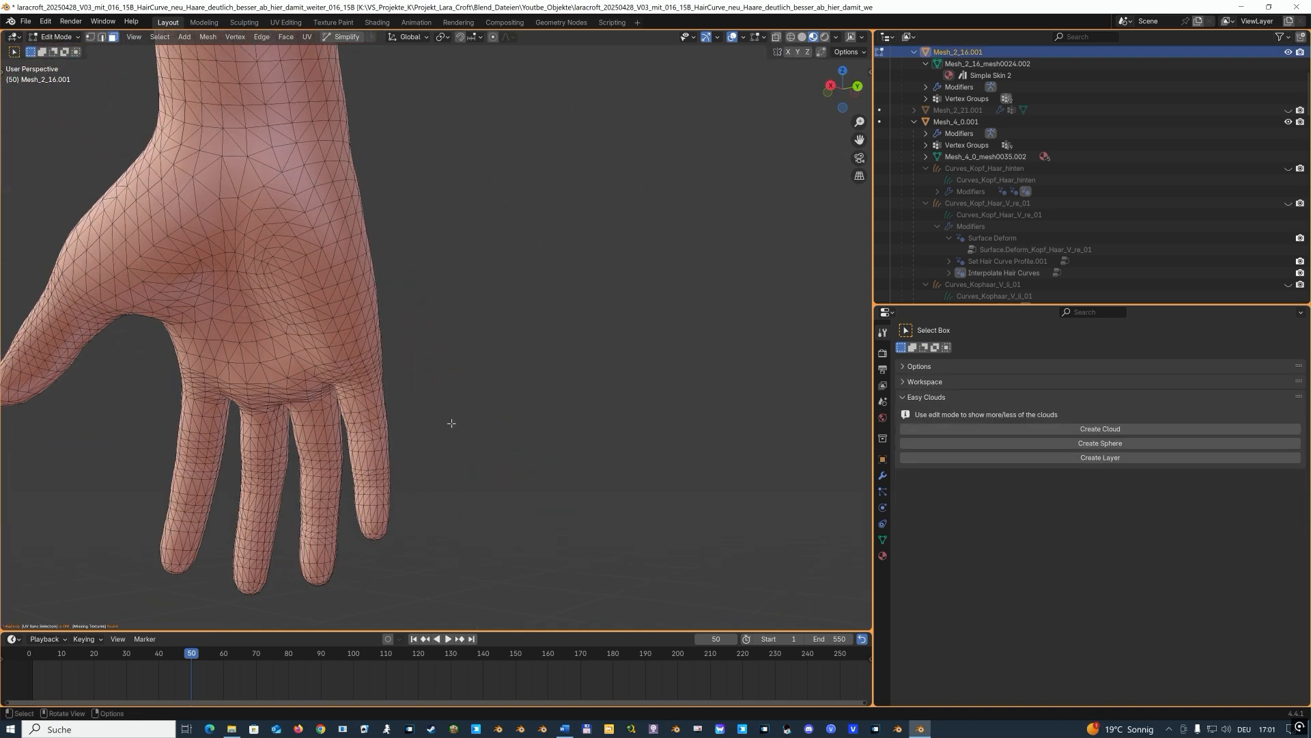
pyautogui.moveTo(132, 346); pyautogui.dragTo(448, 615)
pyautogui.moveTo(446, 269); pyautogui.dragTo(102, 623)
# - Box-select the lower legs across both legs from the front, and each calf separately from behind
pyautogui.moveTo(482, 365); pyautogui.dragTo(580, 409, button='middle')
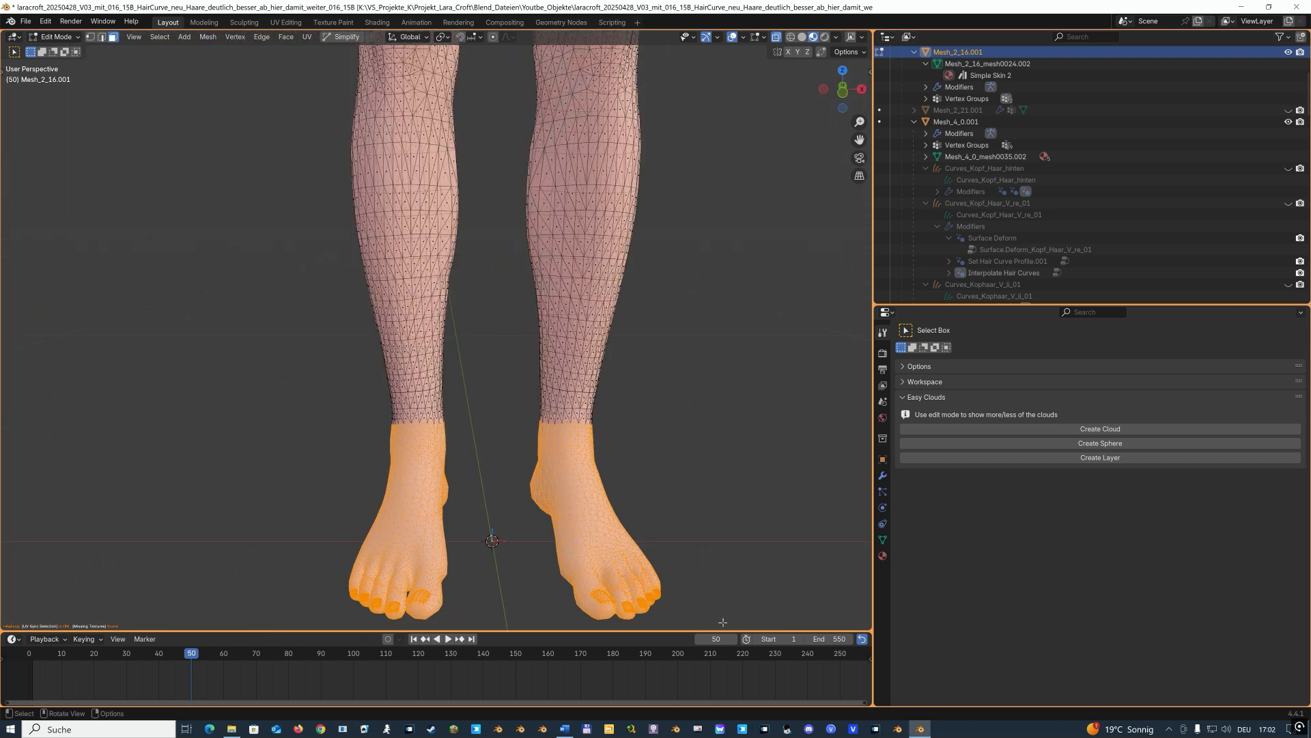
pyautogui.keyDown('shift'); pyautogui.moveTo(704, 486); pyautogui.dragTo(676, 321, button='middle'); pyautogui.keyUp('shift')
pyautogui.moveTo(228, 96); pyautogui.dragTo(717, 289)
pyautogui.moveTo(743, 257); pyautogui.dragTo(286, 321, button='middle')
pyautogui.moveTo(737, 330); pyautogui.dragTo(642, 284, button='middle')
pyautogui.moveTo(142, 76); pyautogui.dragTo(512, 489)
pyautogui.moveTo(539, 70); pyautogui.dragTo(779, 502)
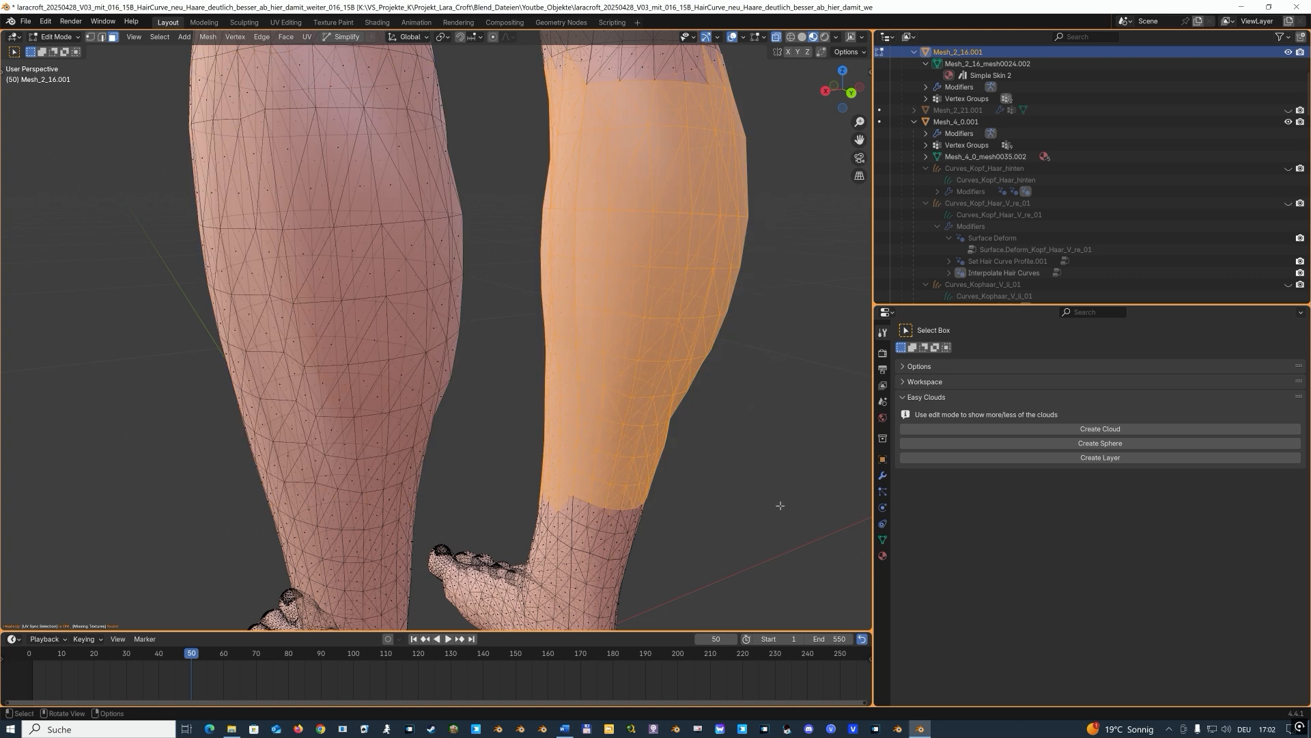
# - Clear the calf face selection and toggle the X-ray display of the body mesh
pyautogui.moveTo(780, 504); pyautogui.dragTo(675, 491, button='middle')
pyautogui.scroll(-3, 682, 380)
pyautogui.click(793, 295)
pyautogui.click(775, 37)
pyautogui.moveTo(776, 33); pyautogui.dragTo(327, 363)
pyautogui.click(329, 365)
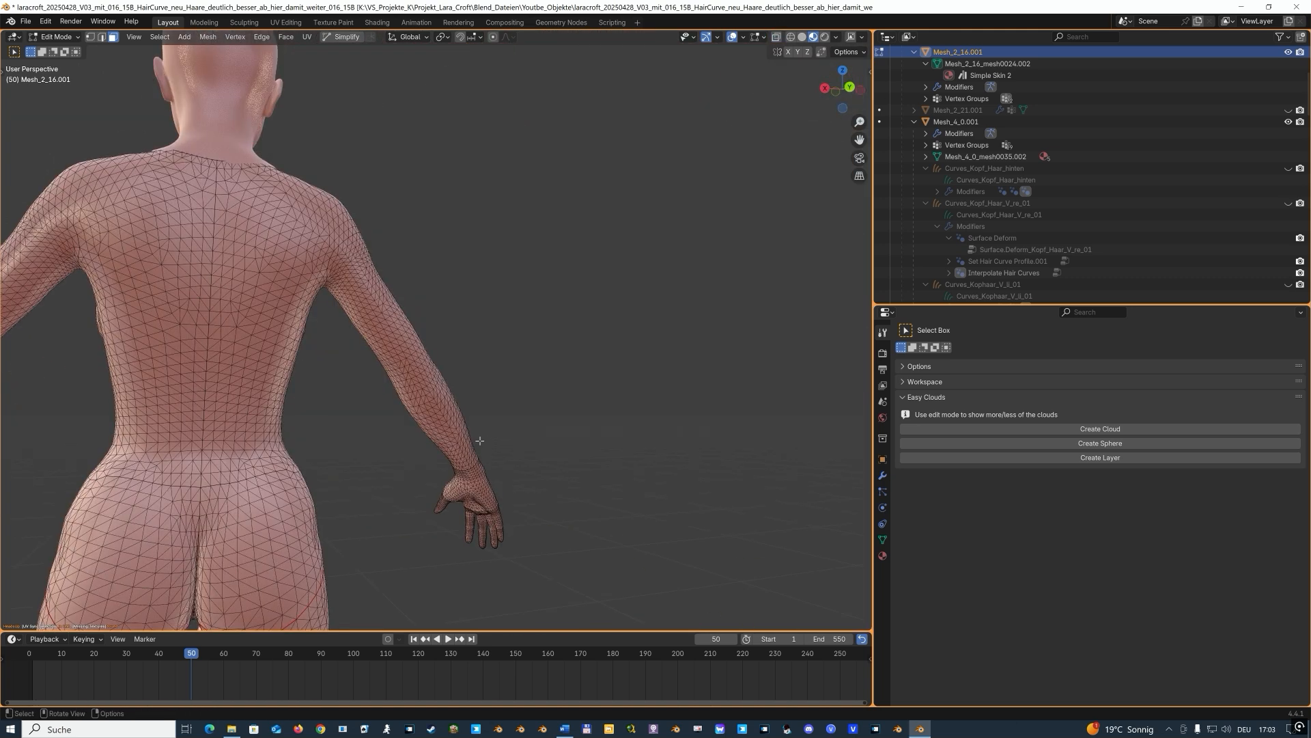
# - Box-select the hip areas on each side and across the lower body, followed by the shoulder and upper arm area
pyautogui.moveTo(318, 370); pyautogui.dragTo(208, 498)
pyautogui.moveTo(33, 374); pyautogui.dragTo(172, 515)
pyautogui.moveTo(111, 375); pyautogui.dragTo(345, 511)
pyautogui.moveTo(564, 304); pyautogui.dragTo(493, 344, button='middle')
pyautogui.moveTo(454, 131); pyautogui.dragTo(278, 369)
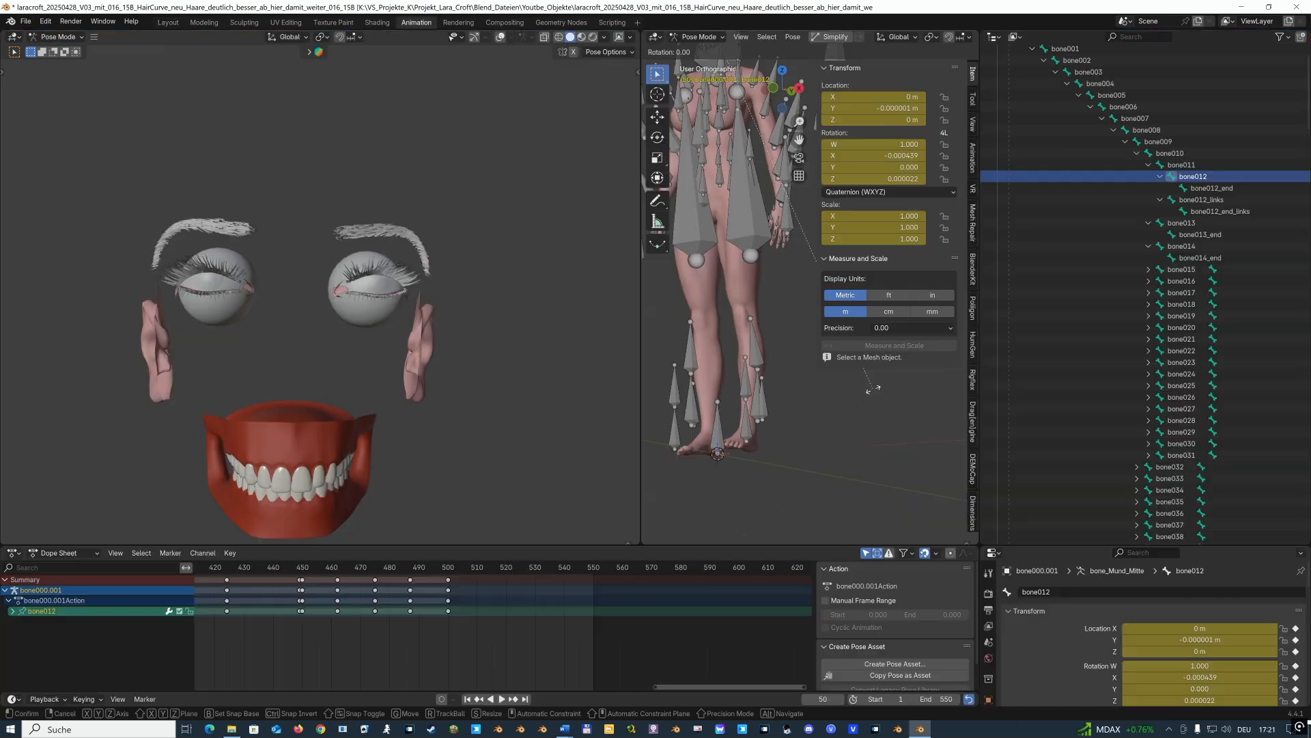
# - Rotate bone012 around the X axis, and select bone012_links and start rotating it as well
pyautogui.press('r')
pyautogui.press('x')
pyautogui.click(774, 383)
pyautogui.click(1202, 199)
pyautogui.press('r')
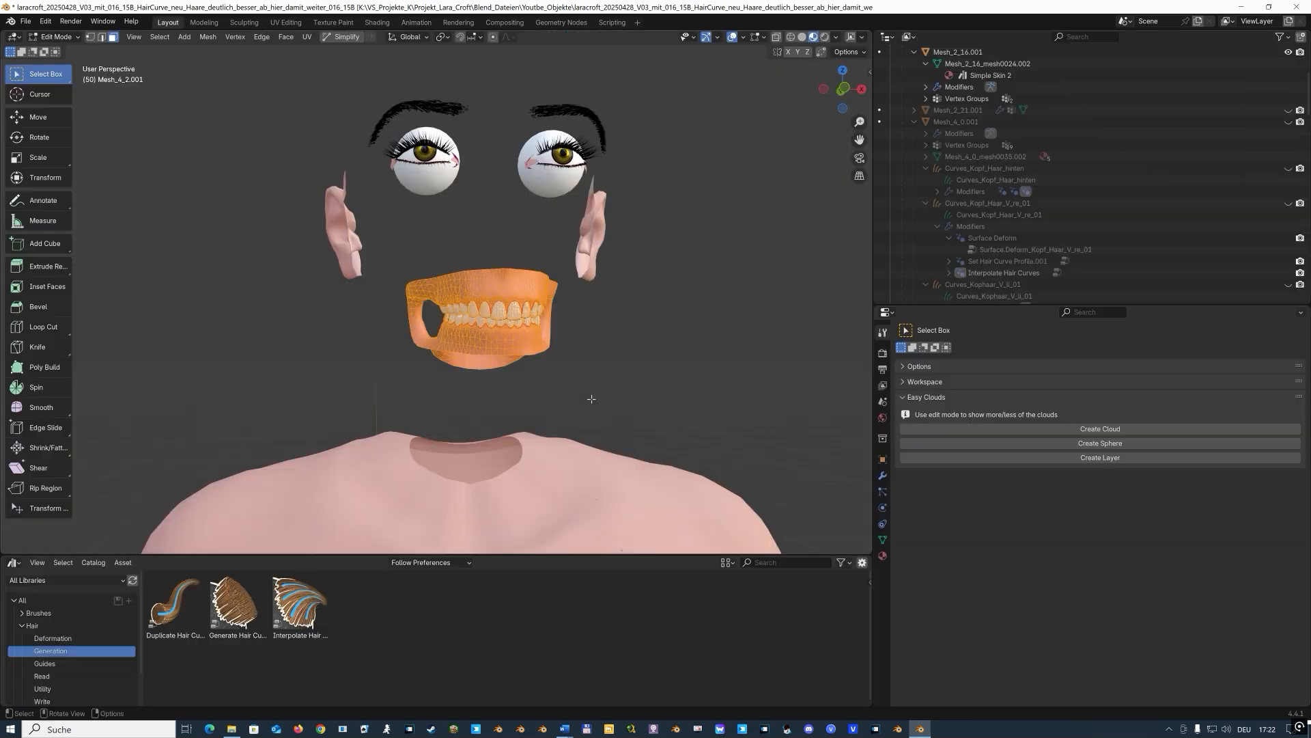
# - Box-select an area of the mouth and teeth mesh Mesh_4_2.001 from a turned view
pyautogui.moveTo(585, 396); pyautogui.dragTo(478, 382, button='middle')
pyautogui.moveTo(249, 295); pyautogui.dragTo(317, 363)
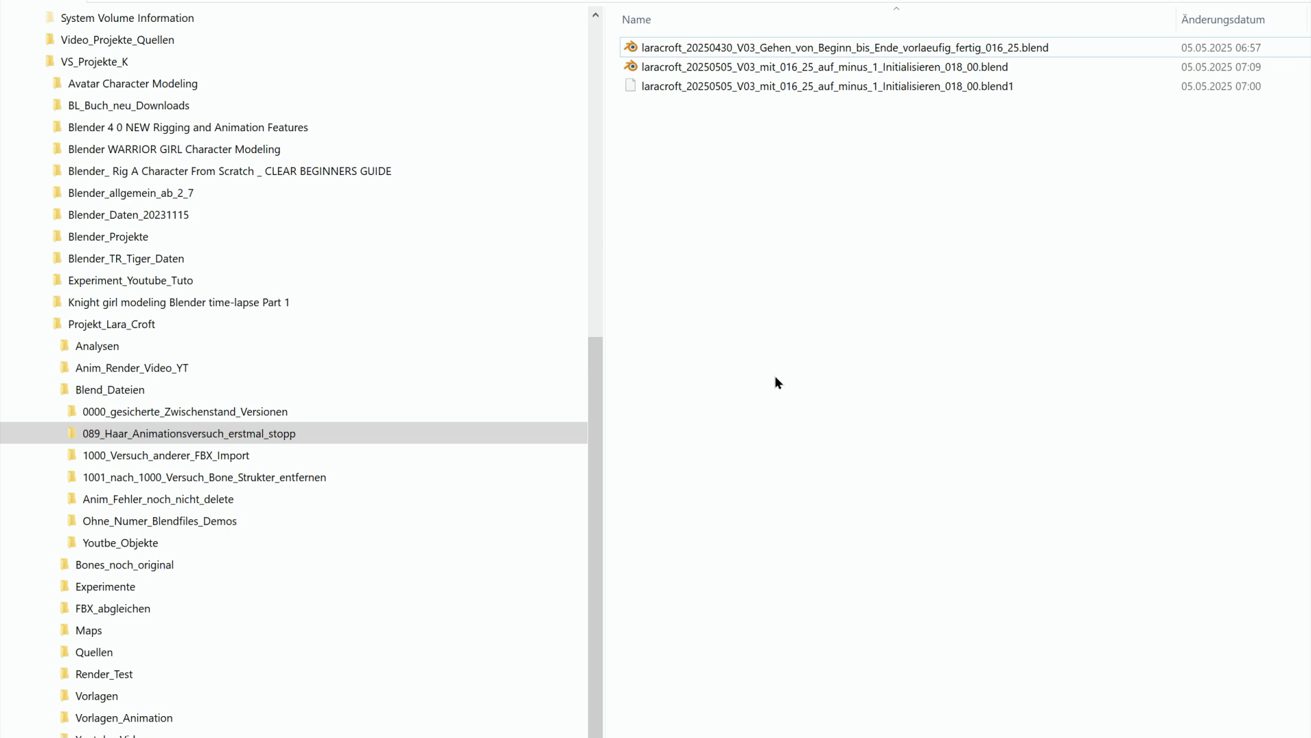
# - In File Explorer, copy laracroft_20250430_V03_Gehen_von_Beginn_bis_Ende_vorlaeufig_fertig_016_25.blend into the folder 0000_gesicherte_Zwischenstand_Versionen
pyautogui.scroll(-2, 369, 419)
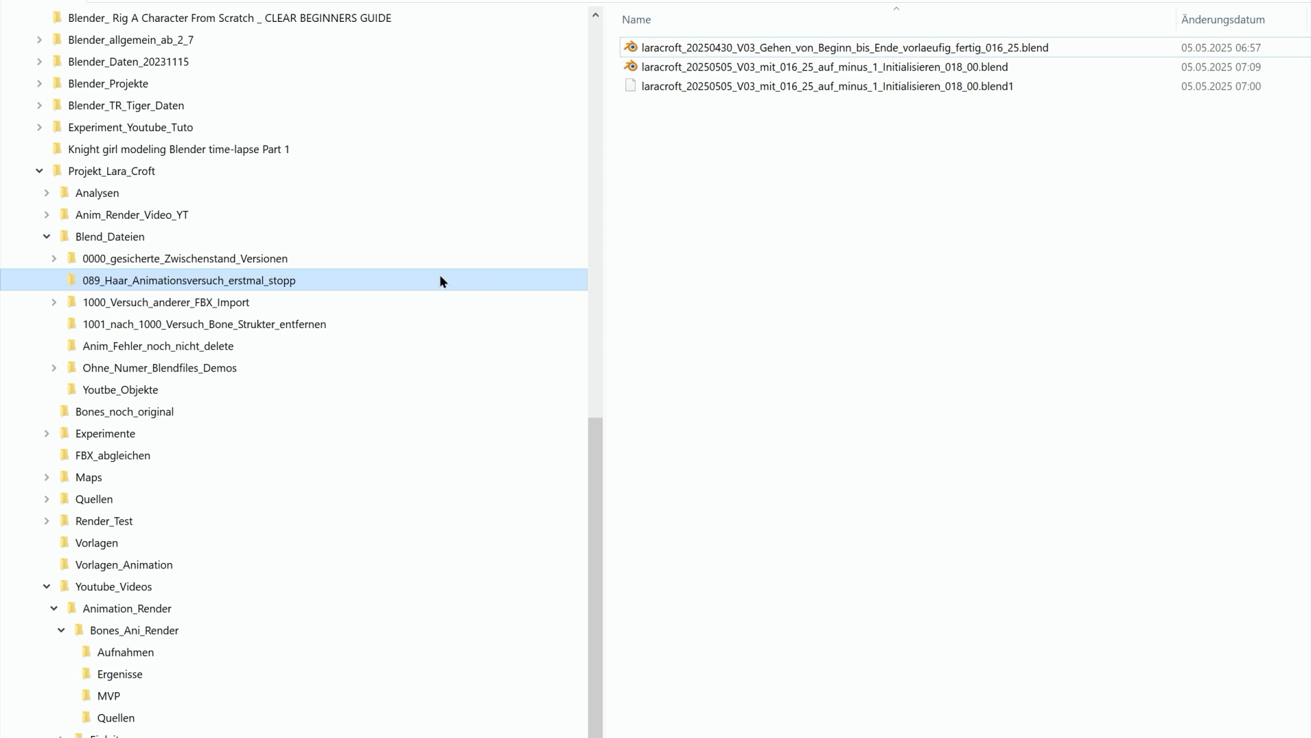
pyautogui.click(766, 49)
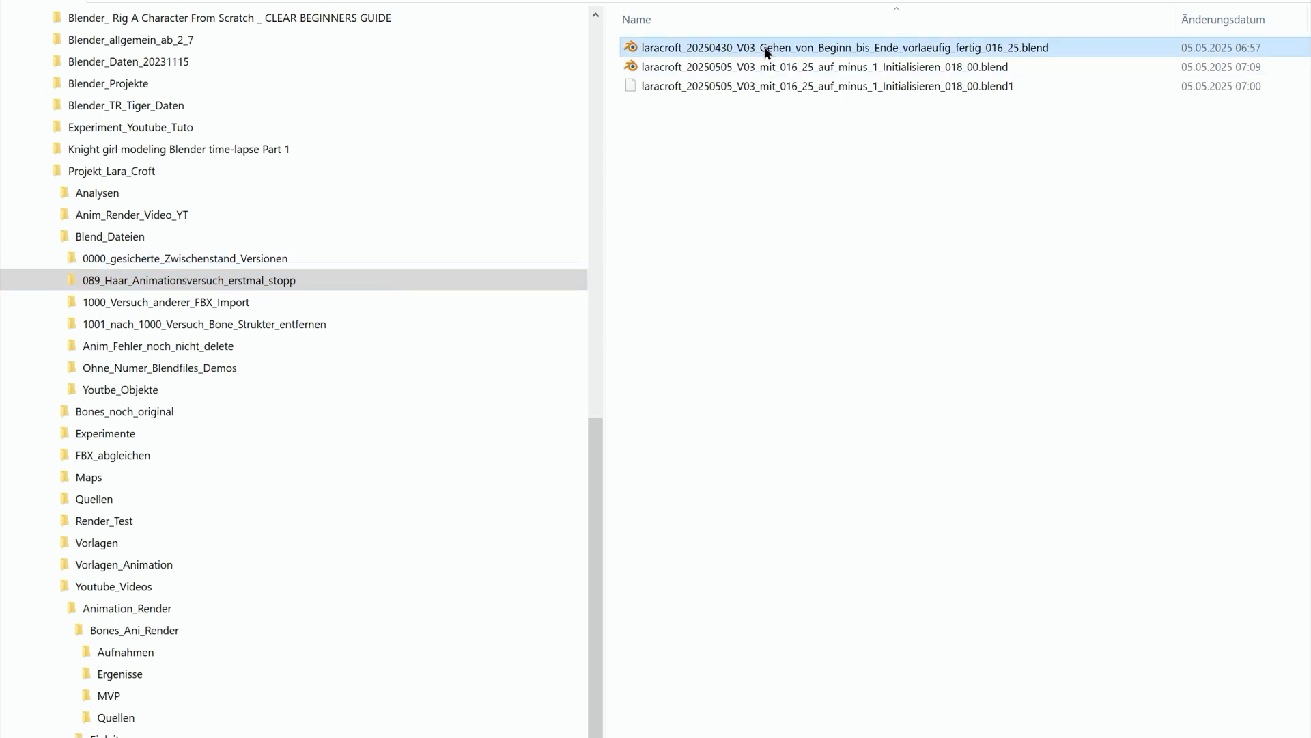
pyautogui.rightClick(765, 49)
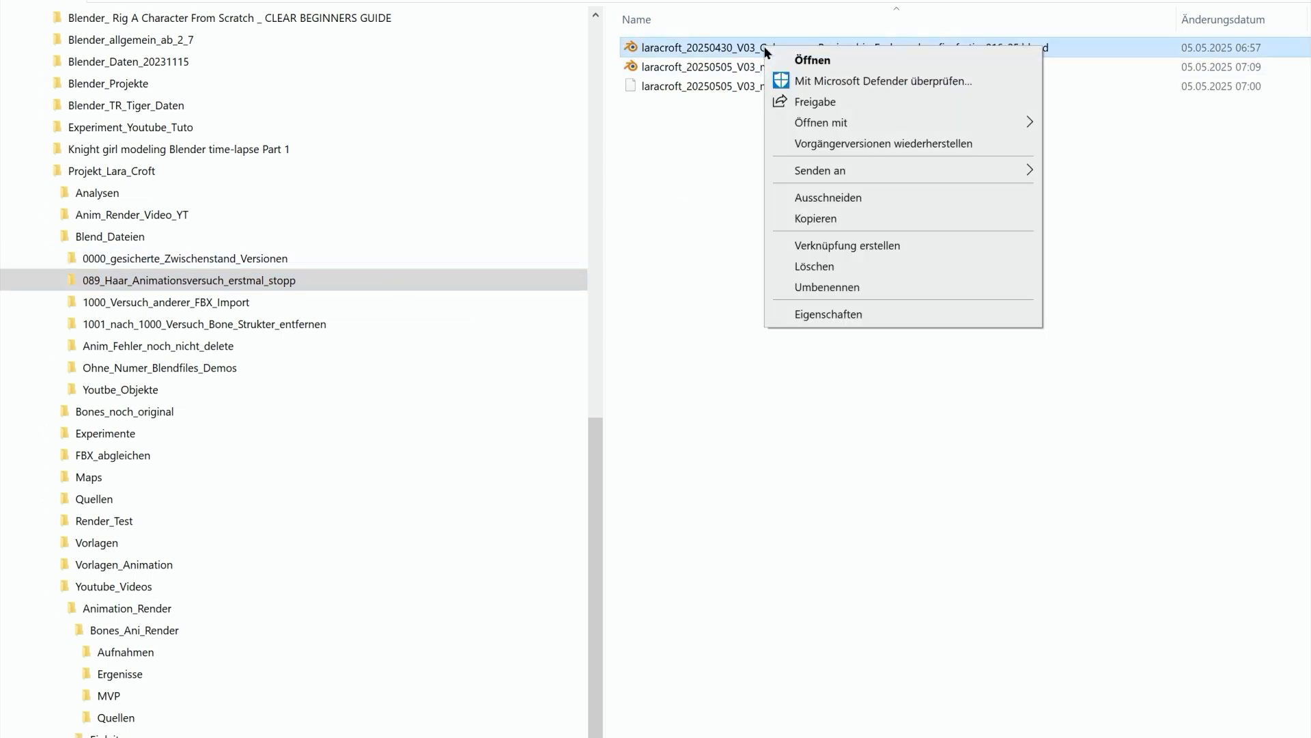
pyautogui.click(888, 218)
pyautogui.click(314, 261)
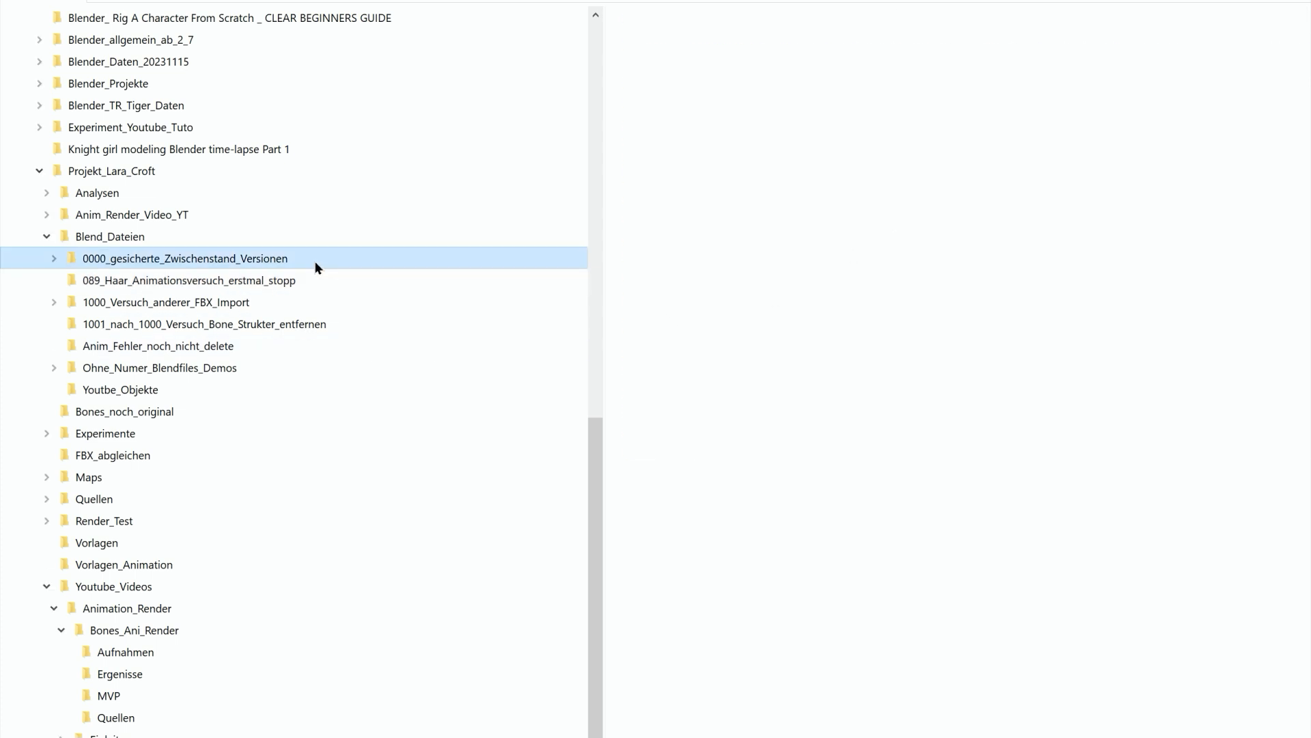
pyautogui.rightClick(315, 261)
pyautogui.moveTo(396, 391)
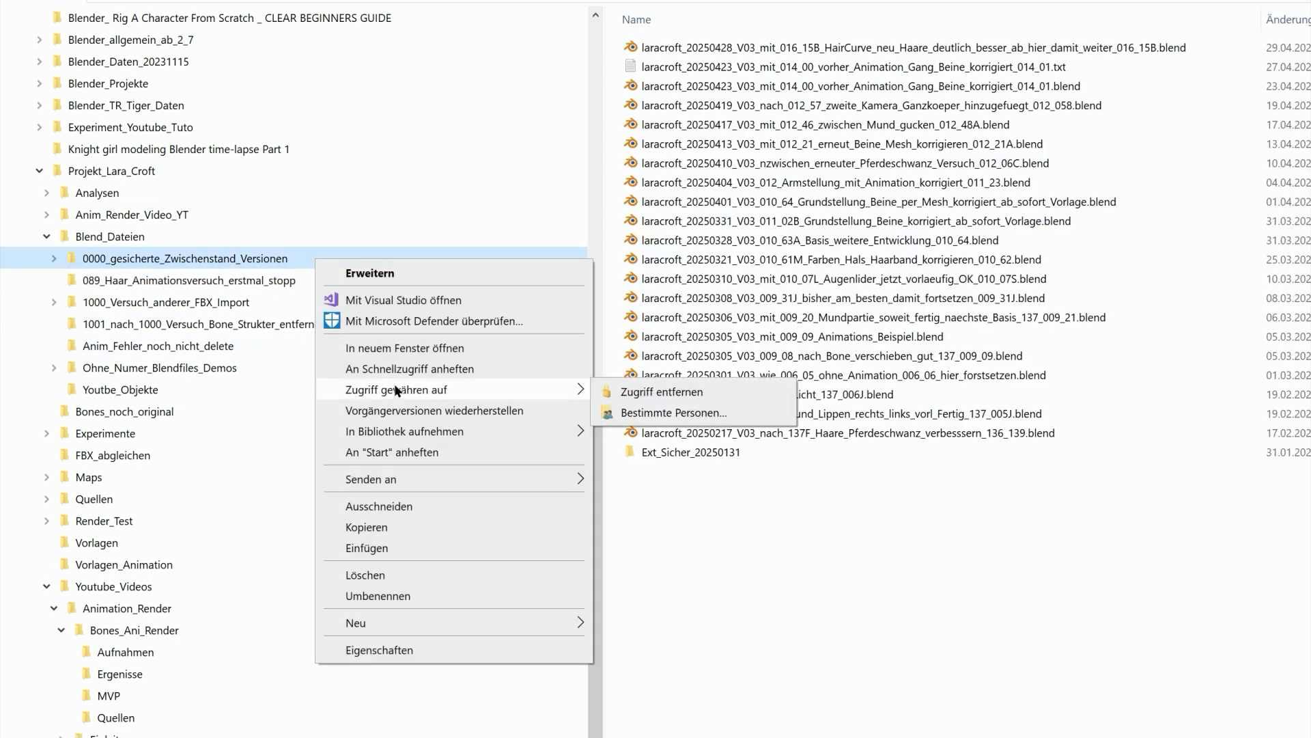
pyautogui.click(413, 545)
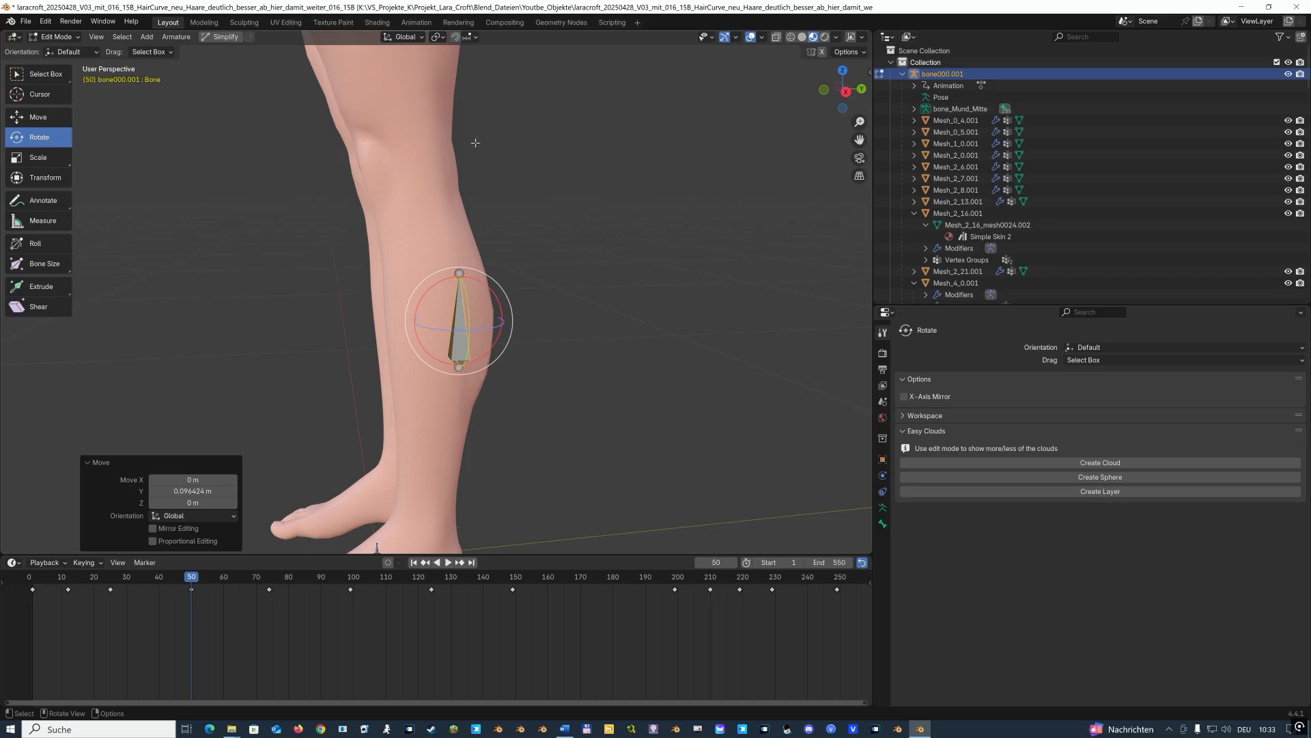
# - In Blender, rotate the new calf bone freely by about 32.1° and 11.5°, straighten it upright as seen from behind, and deselect it
pyautogui.moveTo(486, 298); pyautogui.dragTo(496, 313)
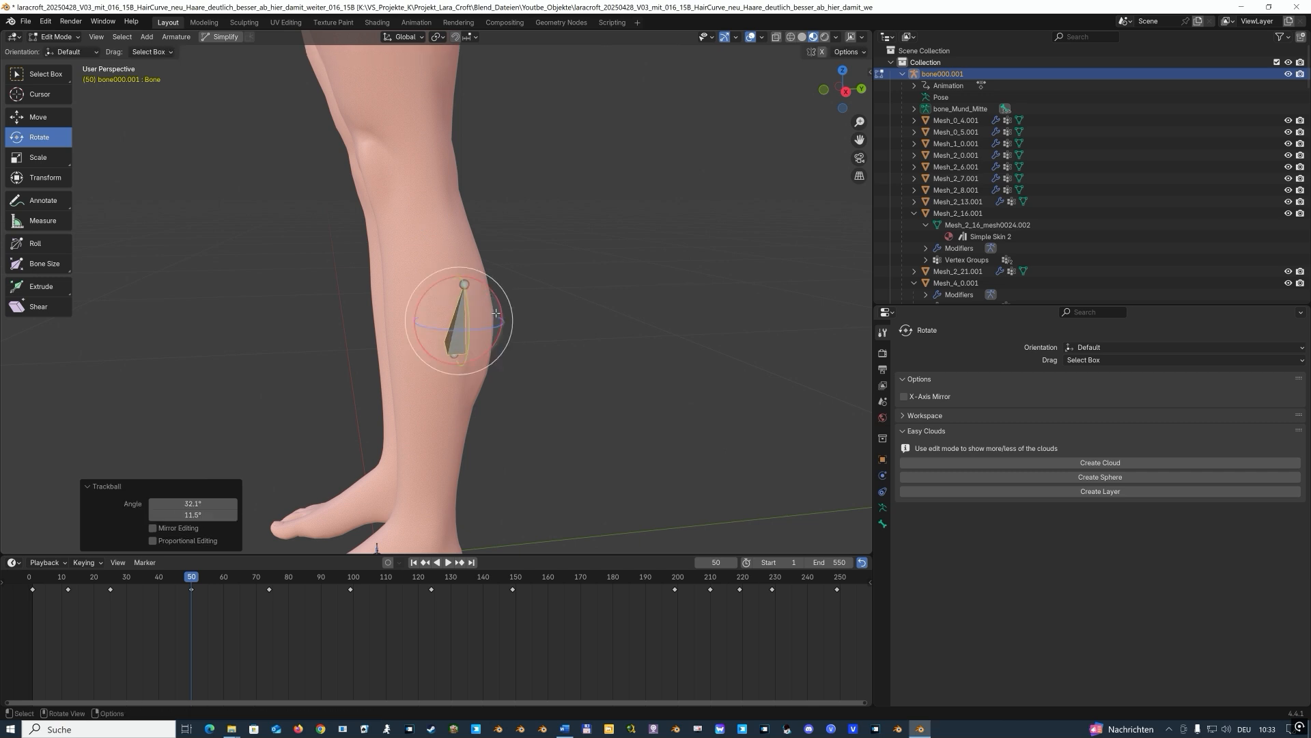
pyautogui.click(495, 312)
pyautogui.press('a')
pyautogui.moveTo(687, 235); pyautogui.dragTo(507, 234, button='middle')
pyautogui.scroll(2, 507, 235)
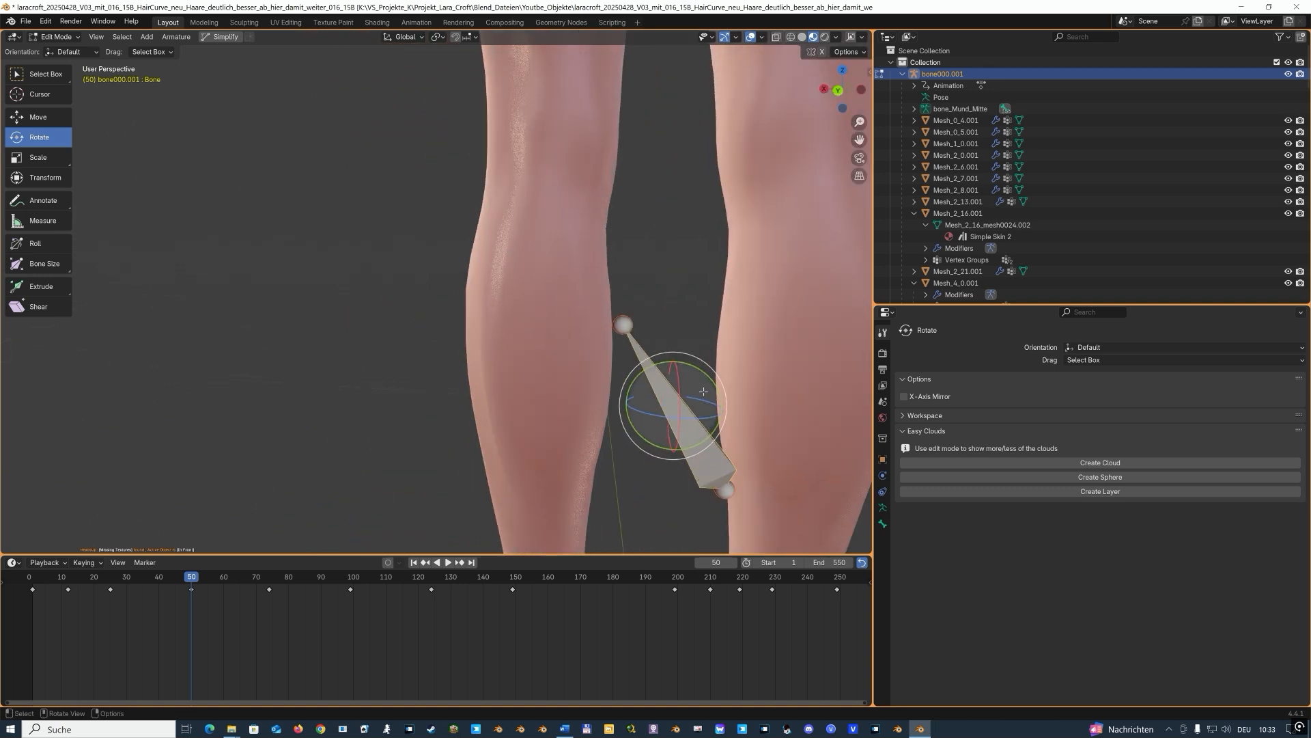
pyautogui.moveTo(712, 378); pyautogui.dragTo(723, 400)
pyautogui.click(265, 282)
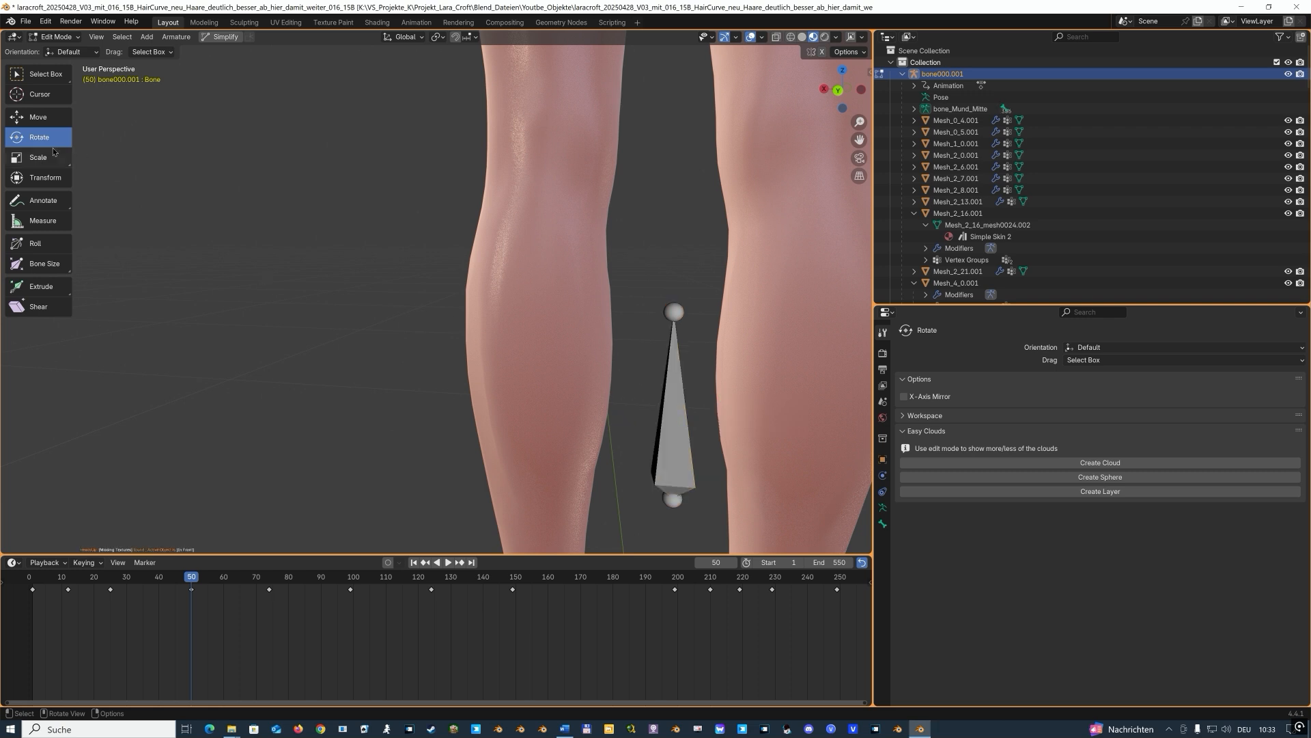
# - Select the bone between the lower legs and move it sideways towards the calf
pyautogui.click(35, 116)
pyautogui.click(677, 430)
pyautogui.moveTo(628, 405); pyautogui.dragTo(512, 401)
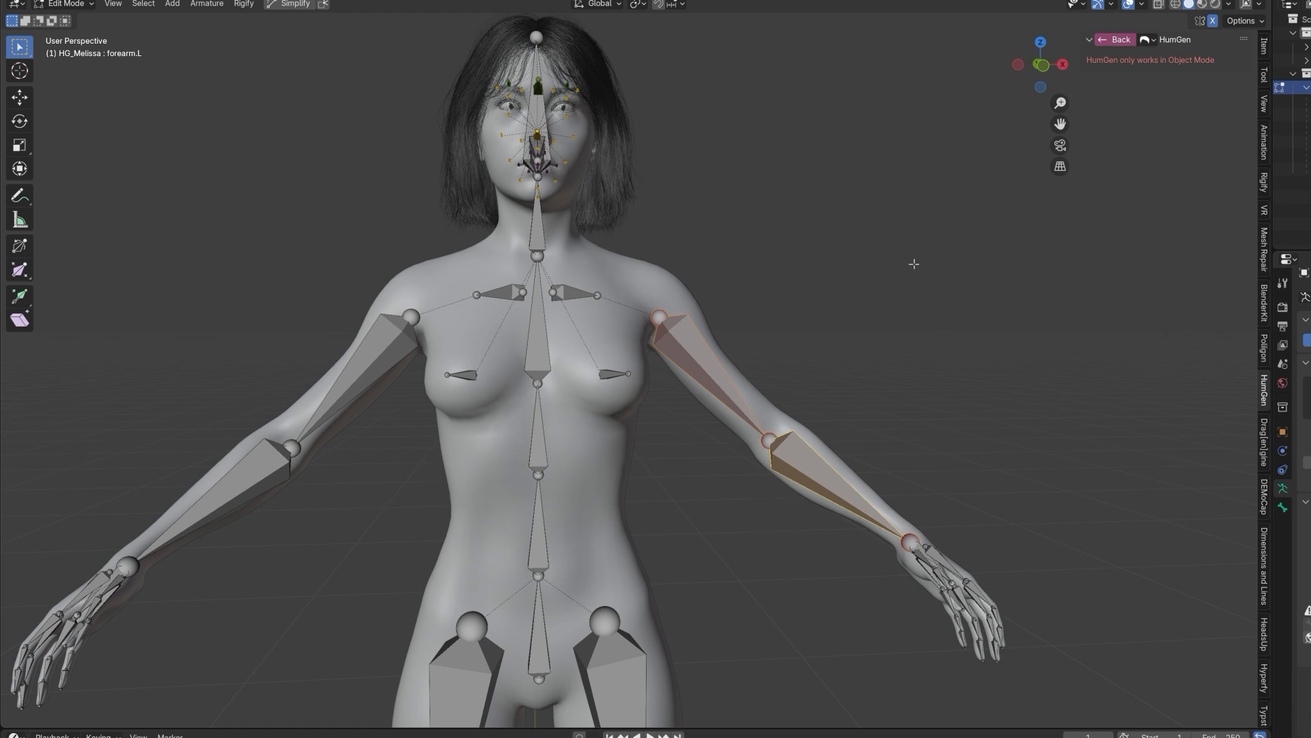
# - Enter Edit Mode on the HG_Melissa armature and rotate the toe bone of the foot freely
pyautogui.press('x')
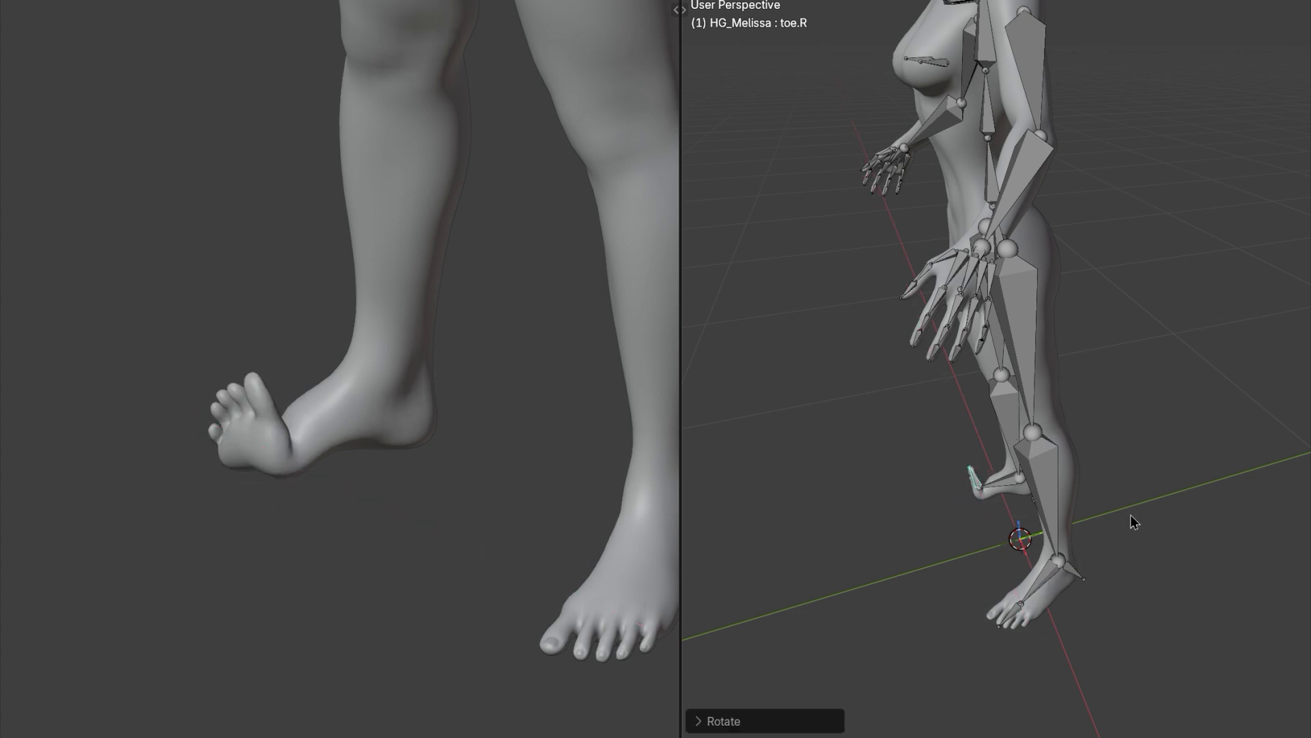
pyautogui.rightClick(1236, 473)
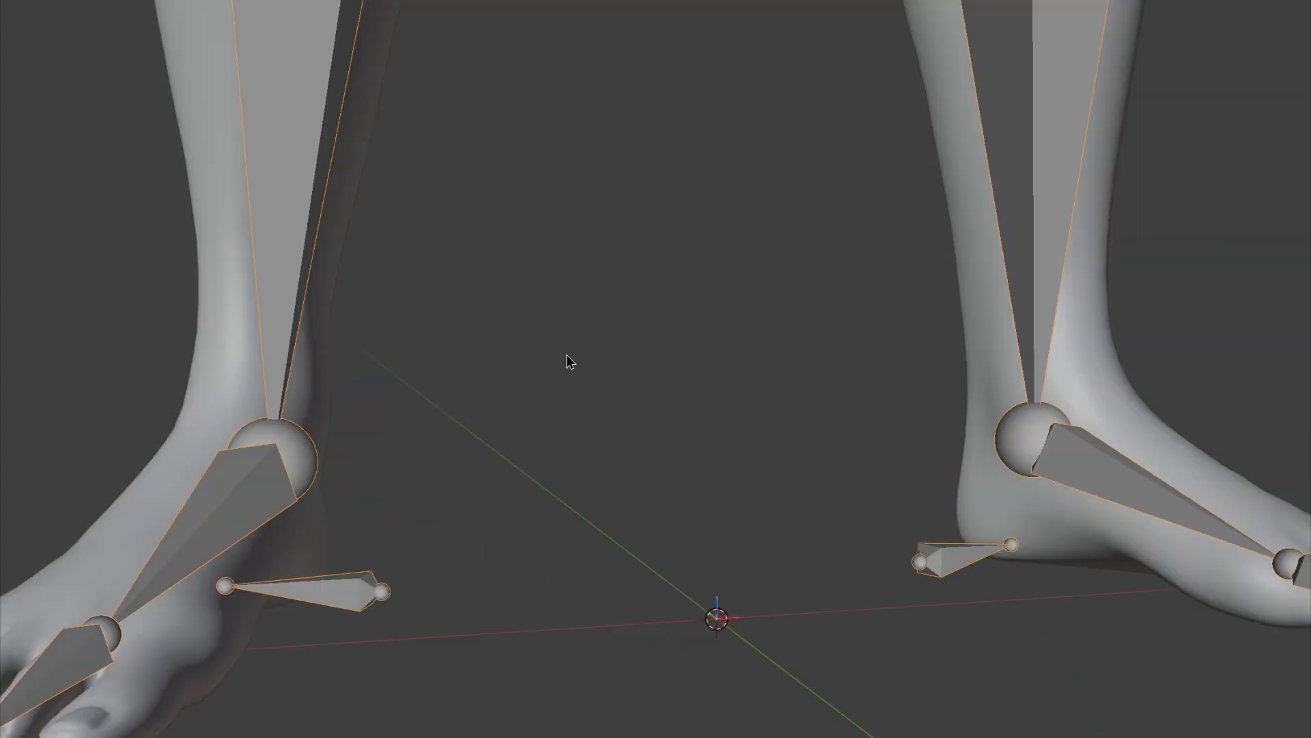
pyautogui.press('Tab')
pyautogui.press('r')
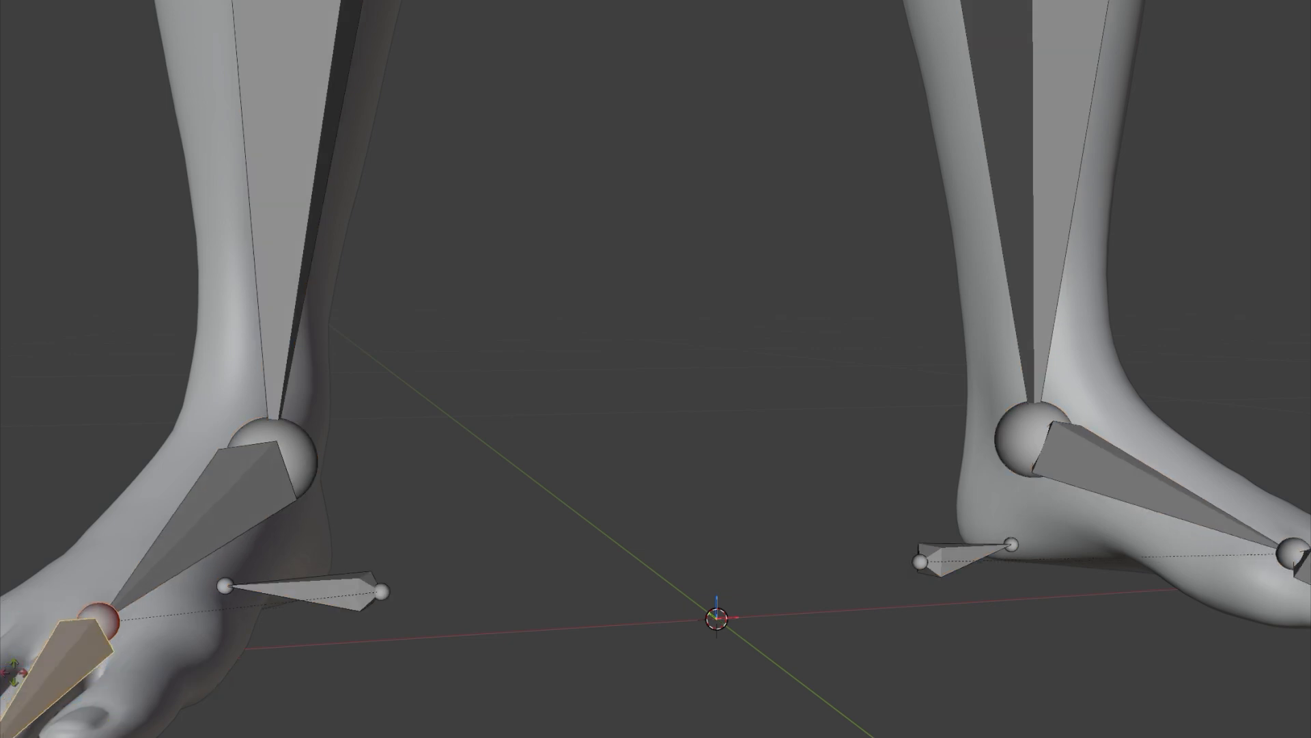
pyautogui.click(736, 459)
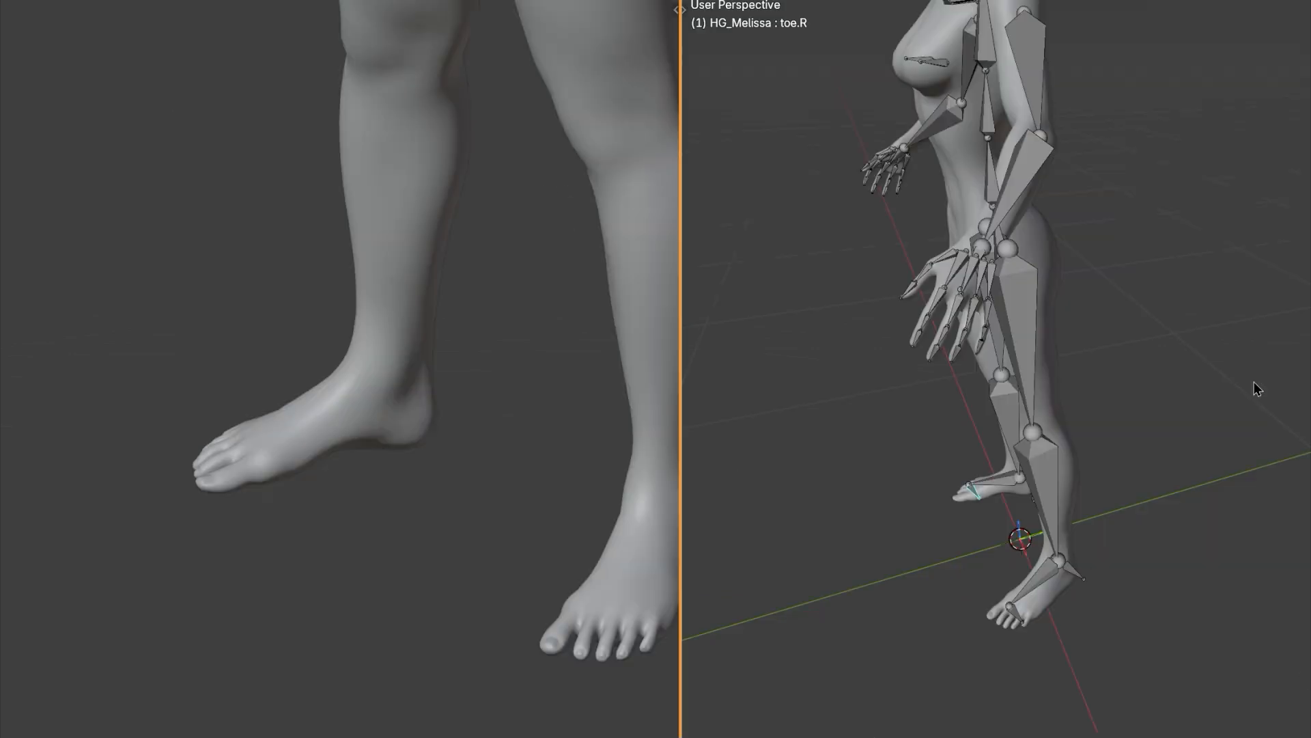
# - Try rotating the bone toe.R around the X axis in Pose Mode, and undo the rotation
pyautogui.press('r')
pyautogui.press('x')
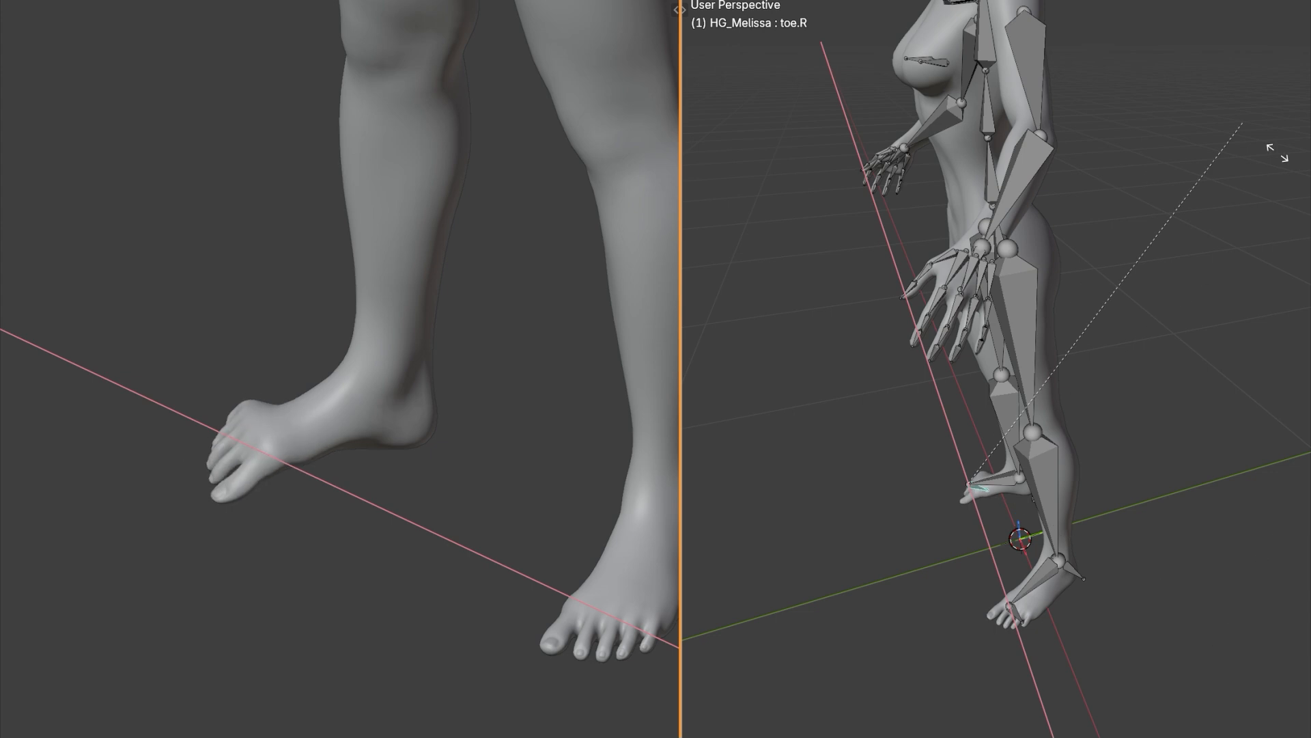
pyautogui.click(1192, 116)
pyautogui.hotkey('ctrl', 'z')
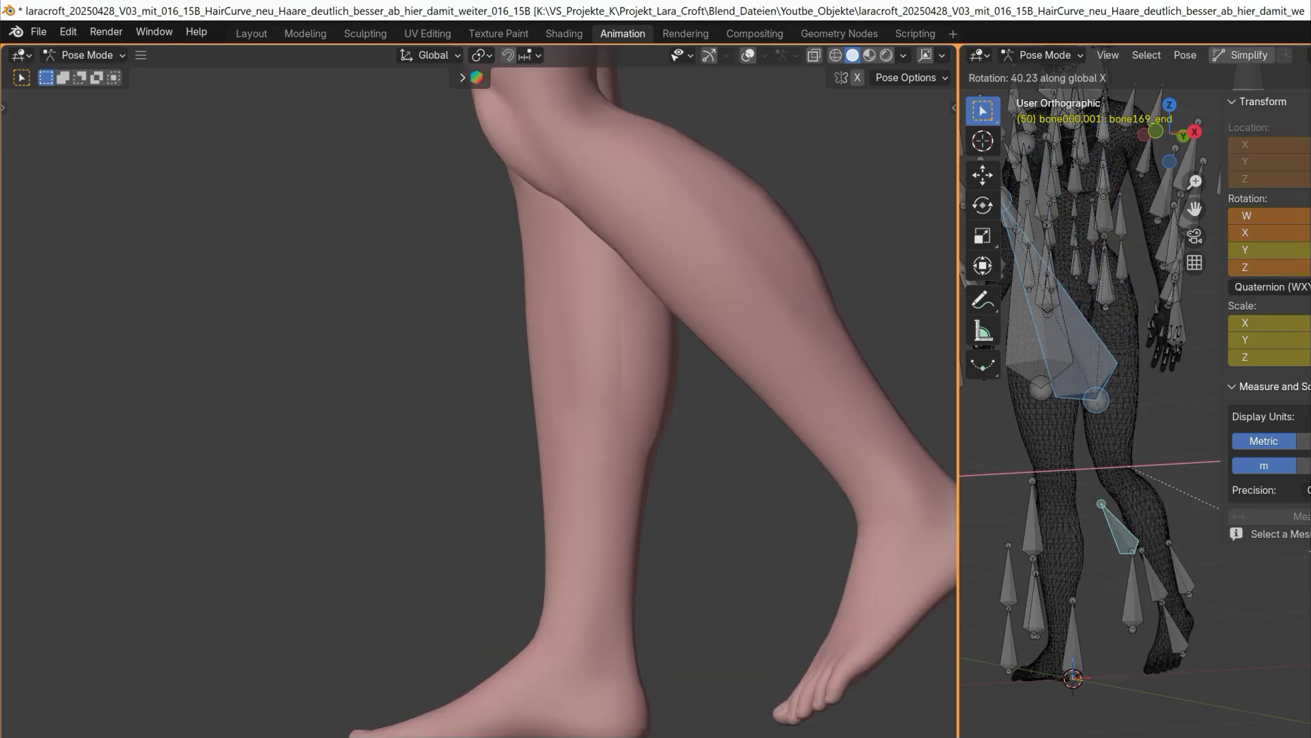
# - Try rotating bone169_end by 40° and bone151 by 15.9° around the global X axis, undoing each rotation
pyautogui.press('Return')
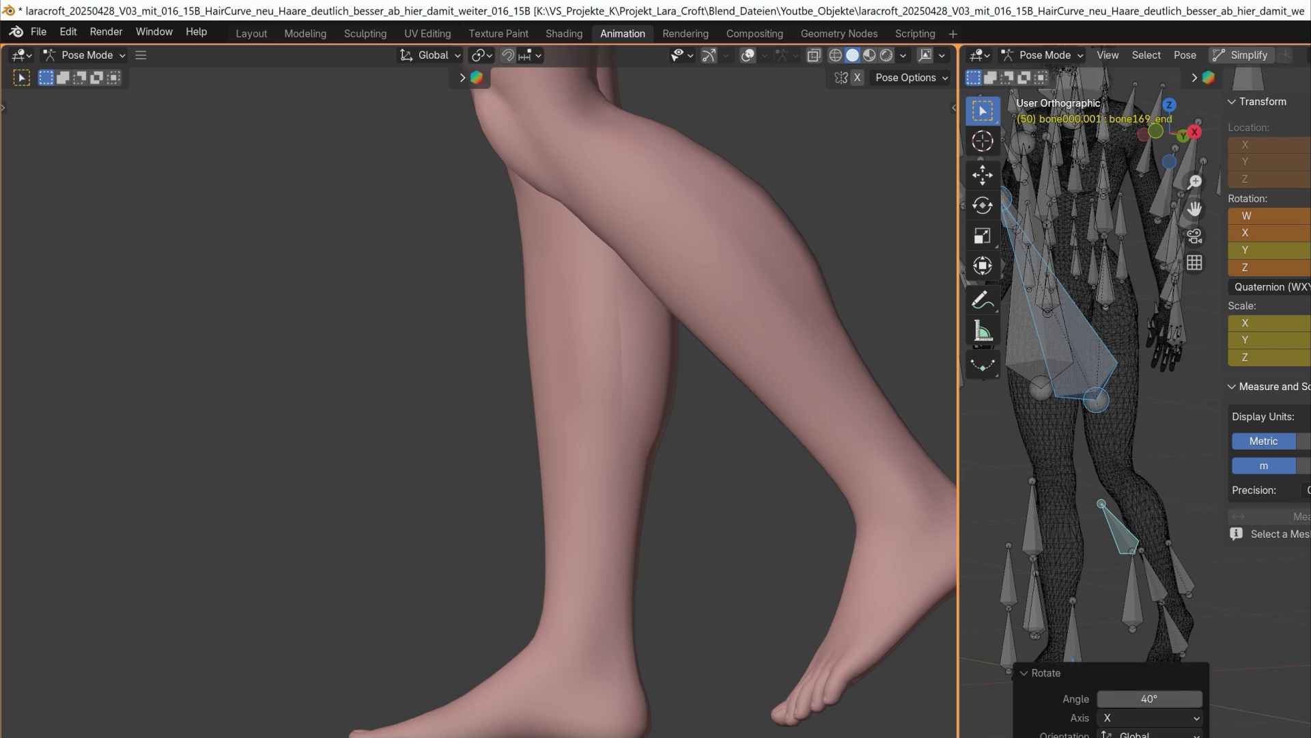
pyautogui.hotkey('ctrl', 'z')
pyautogui.press('r')
pyautogui.press('x')
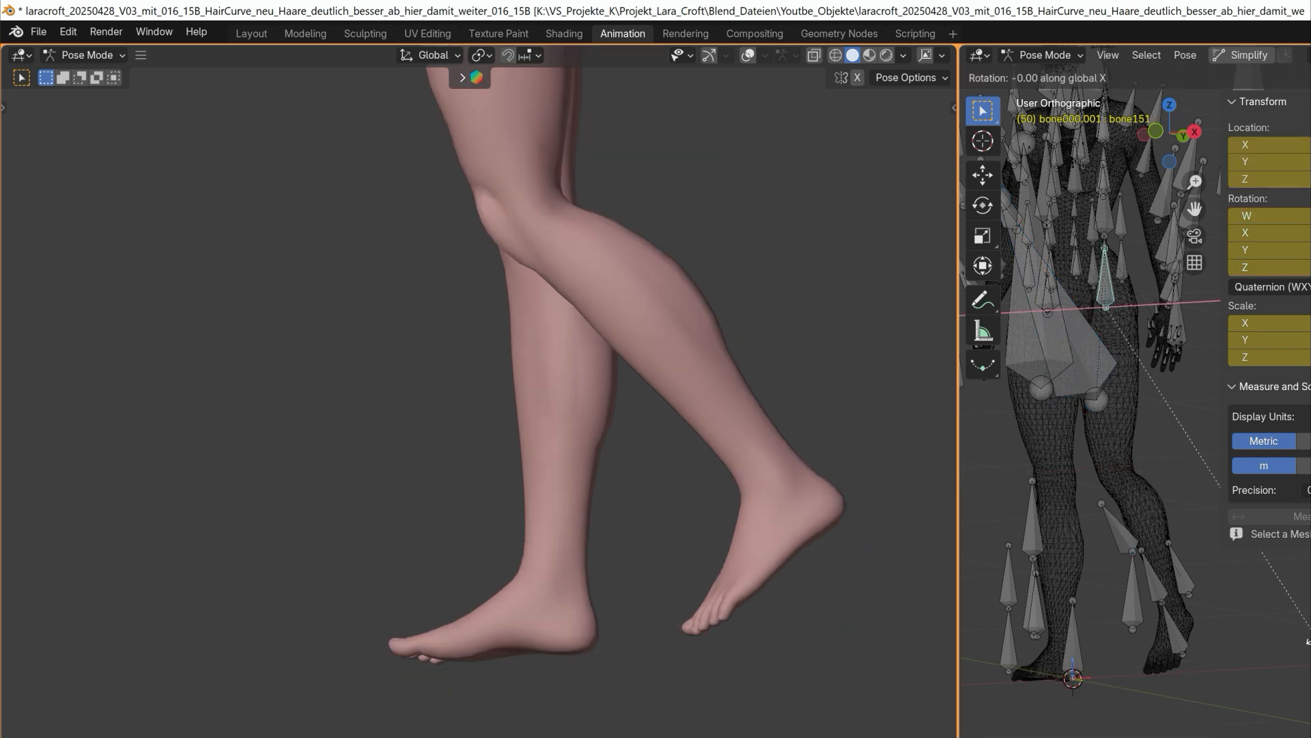
pyautogui.press('Return')
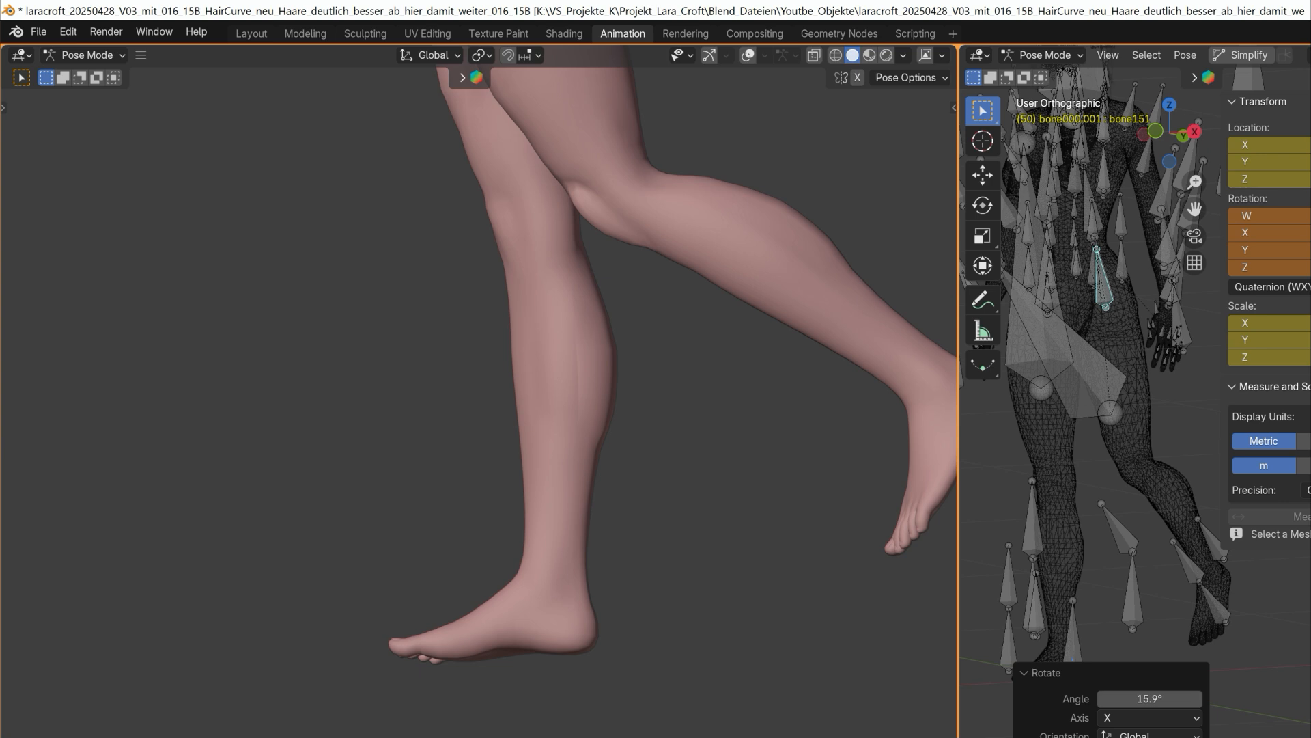
pyautogui.hotkey('ctrl', 'z')
pyautogui.hotkey('ctrl', 'z')
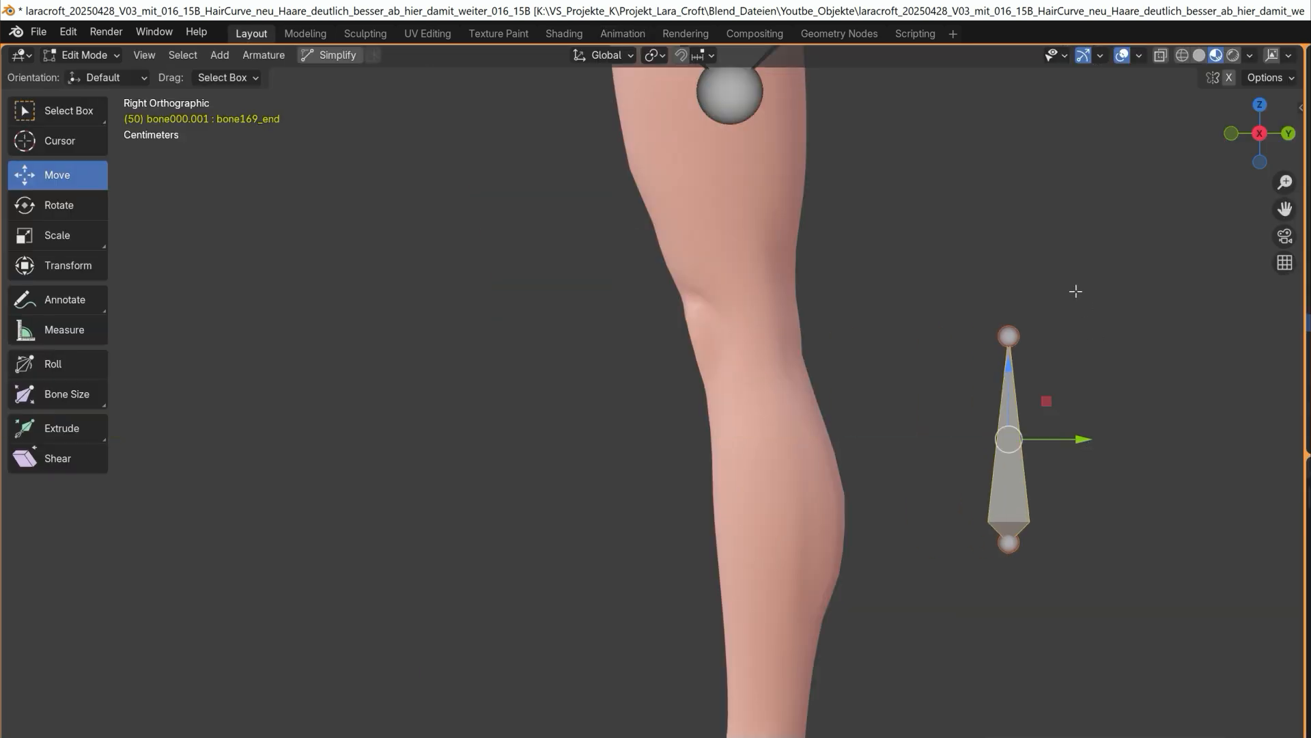
# - Select the large thigh bone bone152 in Edit Mode and move it along the Y axis behind the leg
pyautogui.keyDown('shift'); pyautogui.moveTo(1075, 297); pyautogui.dragTo(1045, 474, button='middle'); pyautogui.keyUp('shift')
pyautogui.click(728, 131)
pyautogui.keyDown('shift'); pyautogui.moveTo(1014, 224); pyautogui.dragTo(1009, 389, button='middle'); pyautogui.keyUp('shift')
pyautogui.moveTo(766, 108); pyautogui.dragTo(1031, 137)
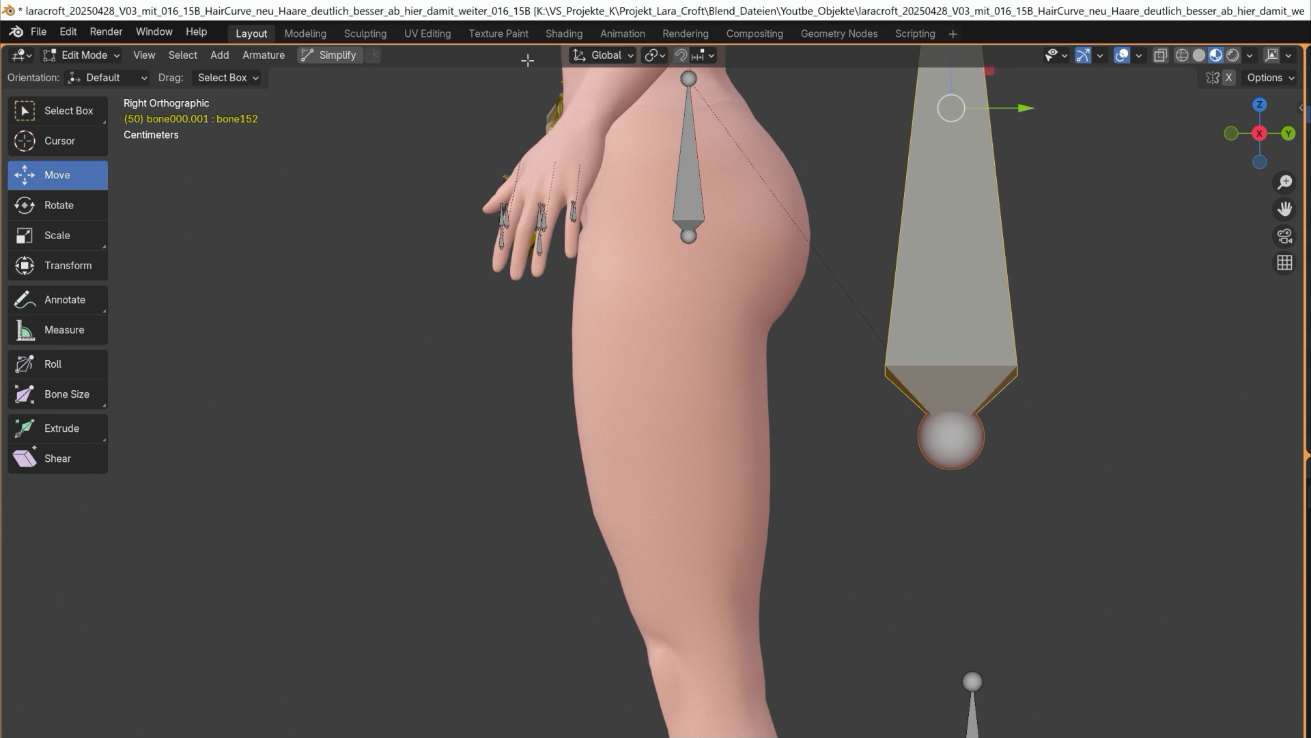
# - In the Animation workspace, try rotating bone152 by 39.4° around the global X axis, and undo the rotation
pyautogui.click(622, 33)
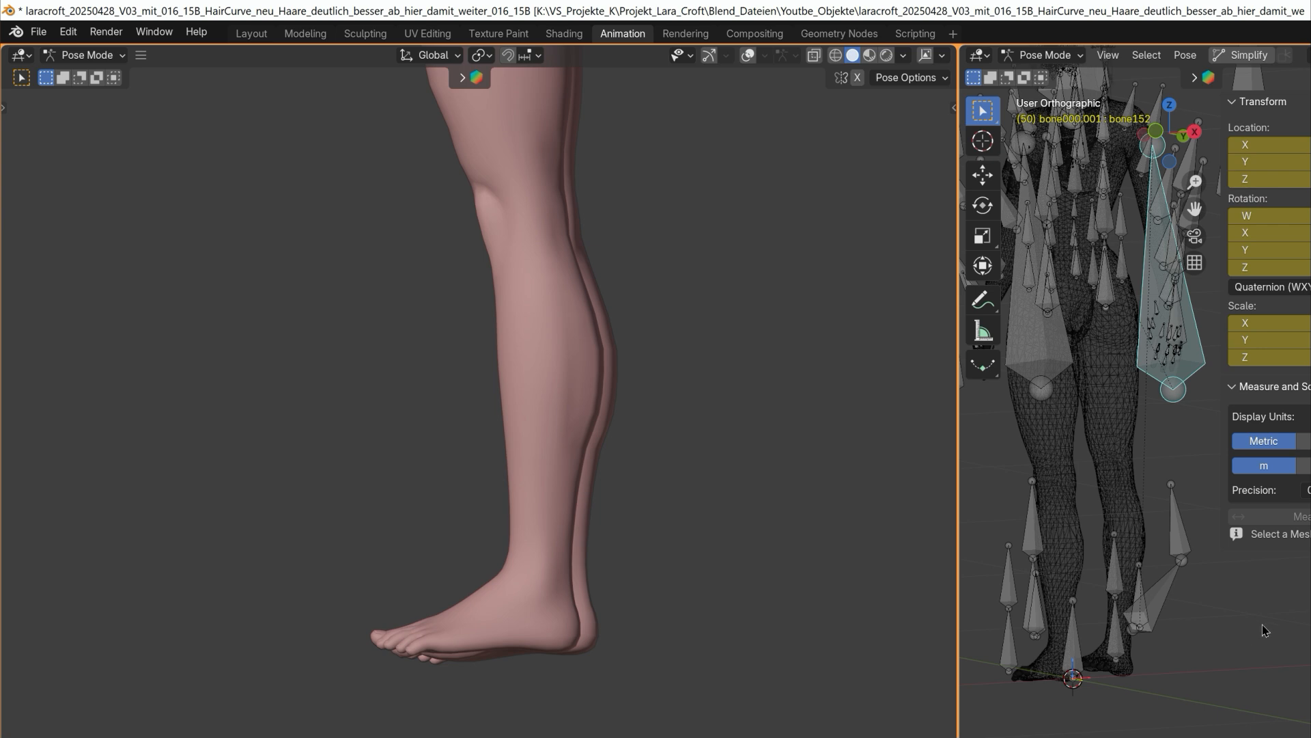
pyautogui.press('r')
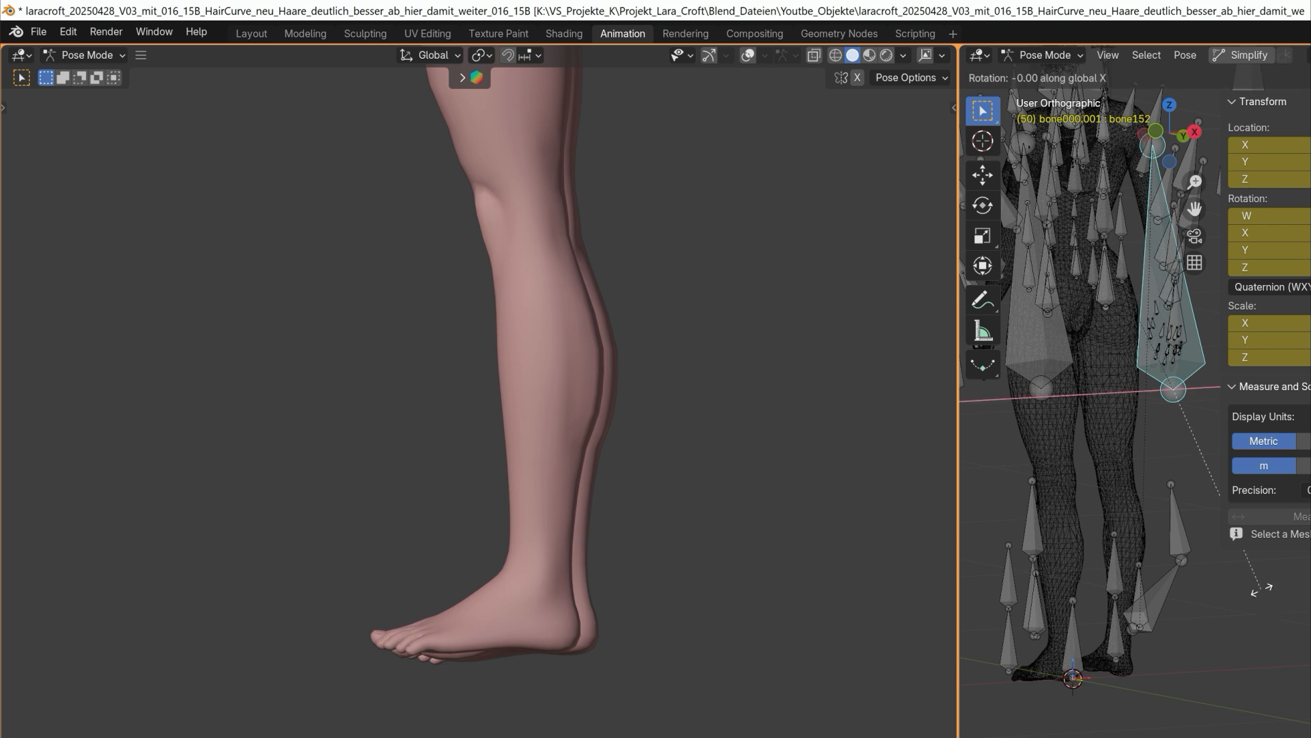
pyautogui.press('x')
pyautogui.click(1308, 456)
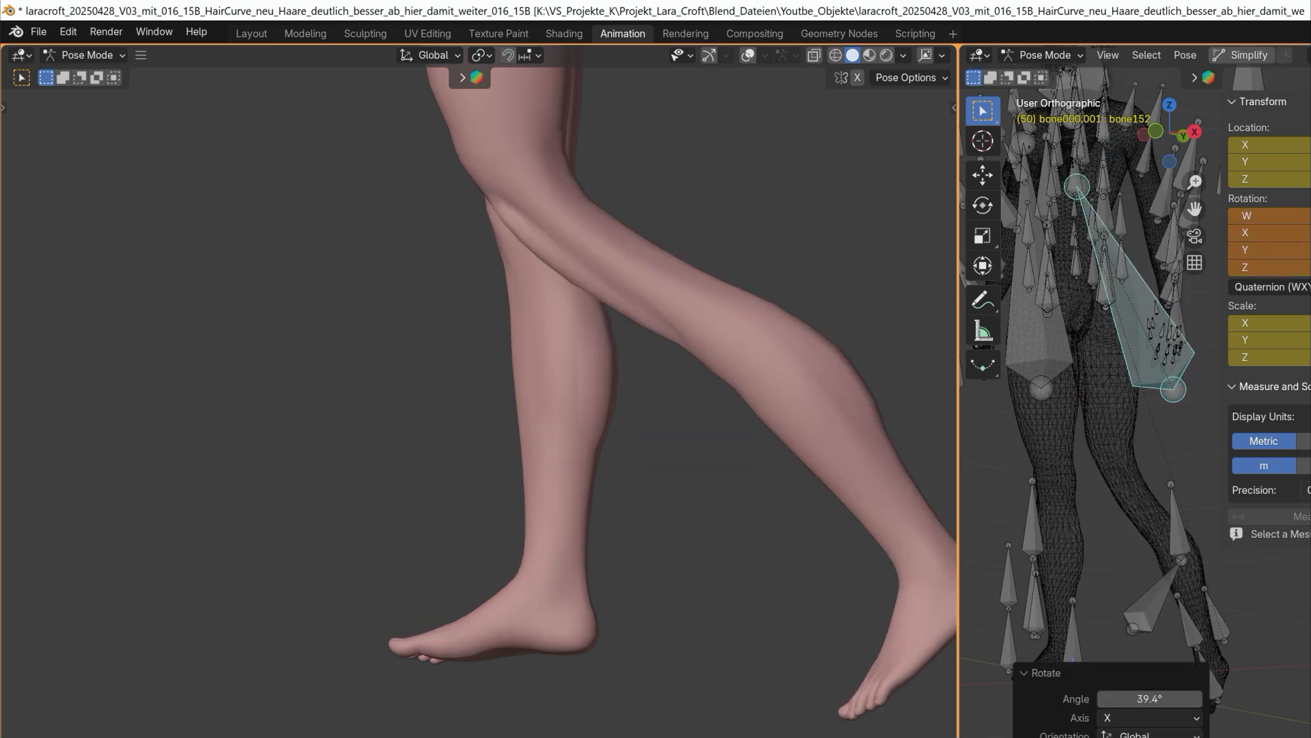
pyautogui.hotkey('ctrl', 'z')
pyautogui.keyDown('shift'); pyautogui.moveTo(695, 388); pyautogui.dragTo(679, 539, button='middle'); pyautogui.keyUp('shift')
pyautogui.click(1105, 284)
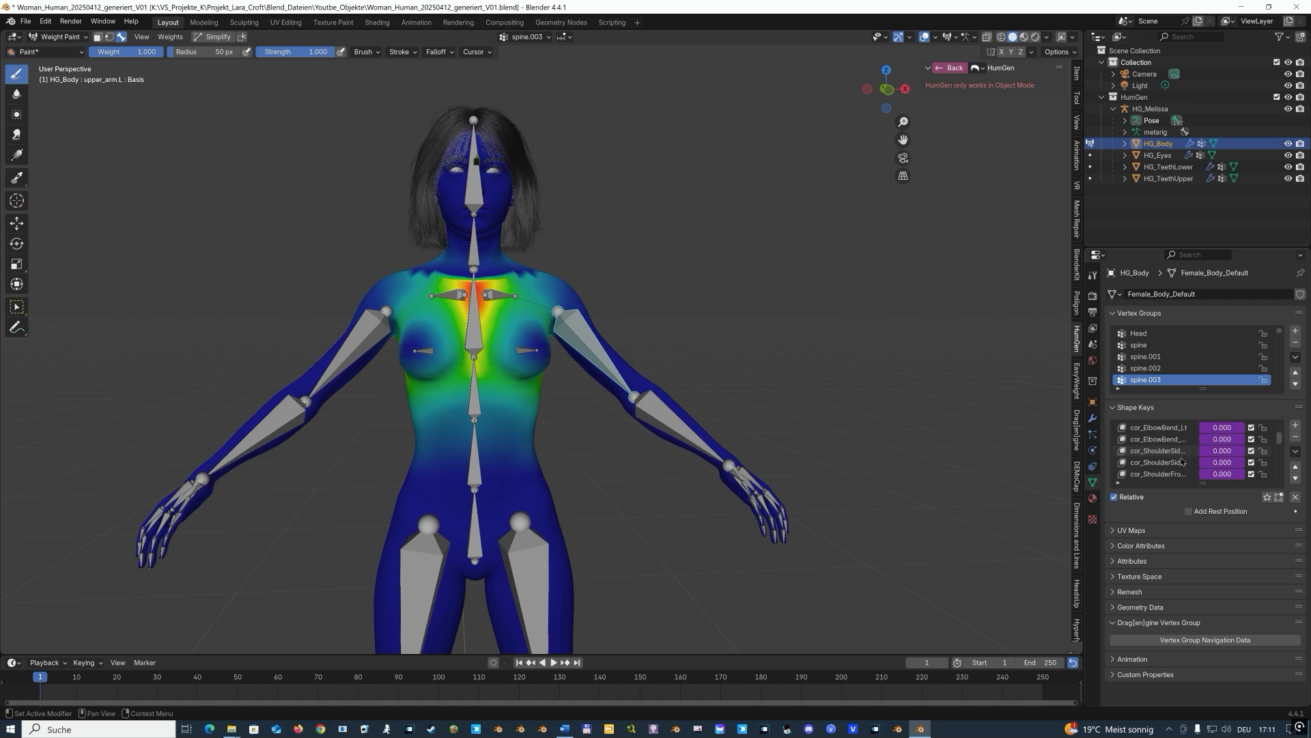
# - Display HG_Body's weights for the vertex groups spine.002, spine.001, spine and Head in turn
pyautogui.click(1151, 371)
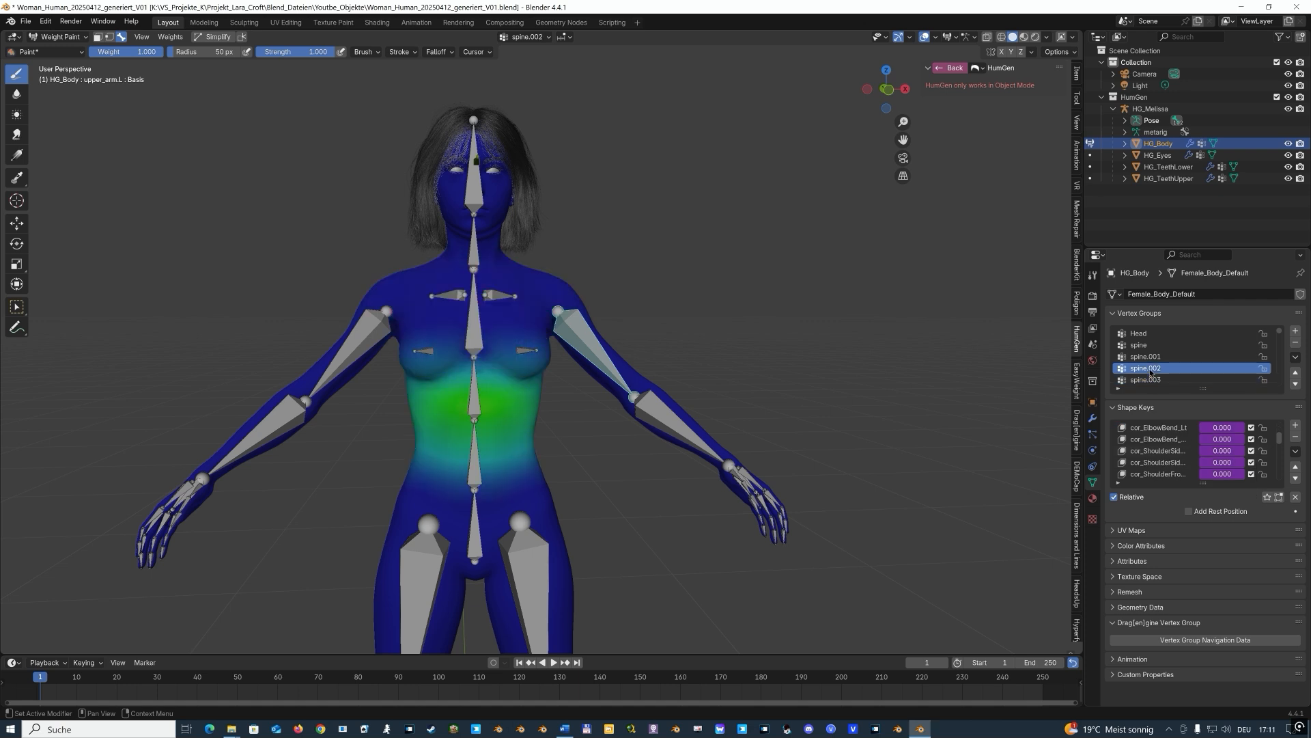
pyautogui.click(1150, 358)
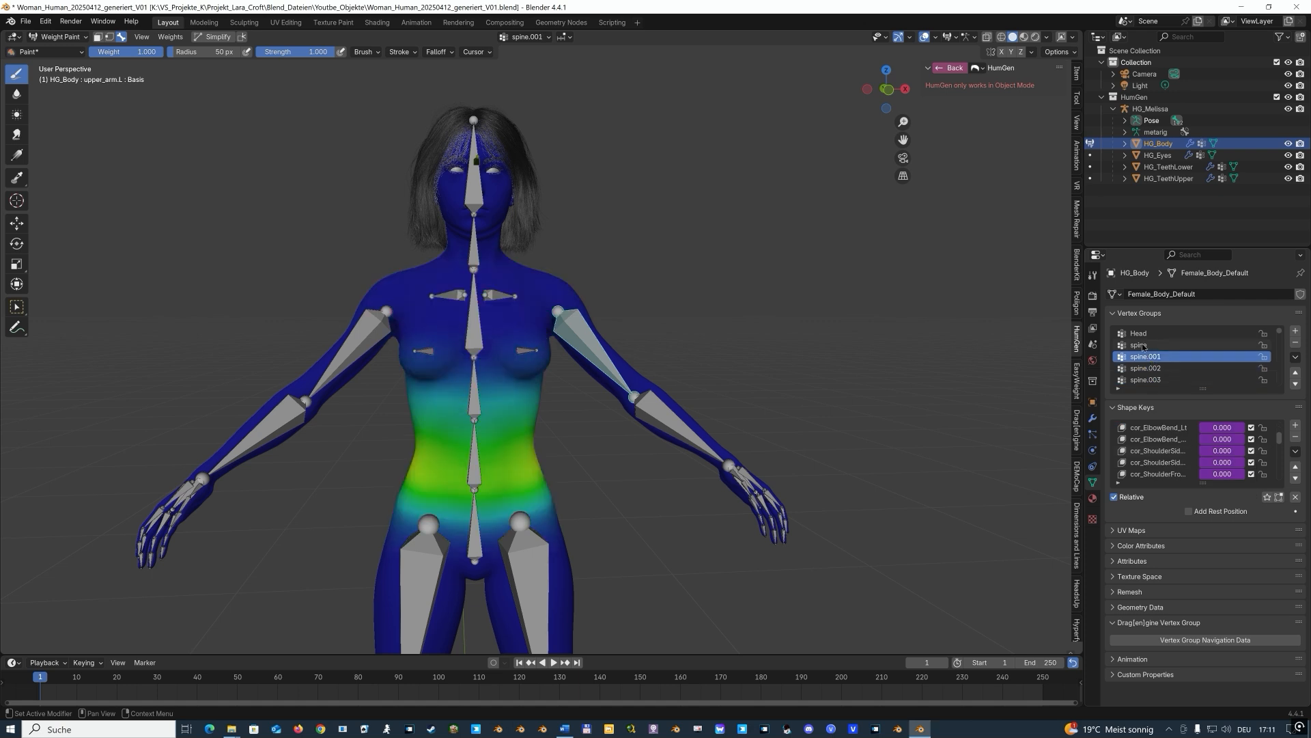
pyautogui.click(1144, 345)
pyautogui.click(1140, 334)
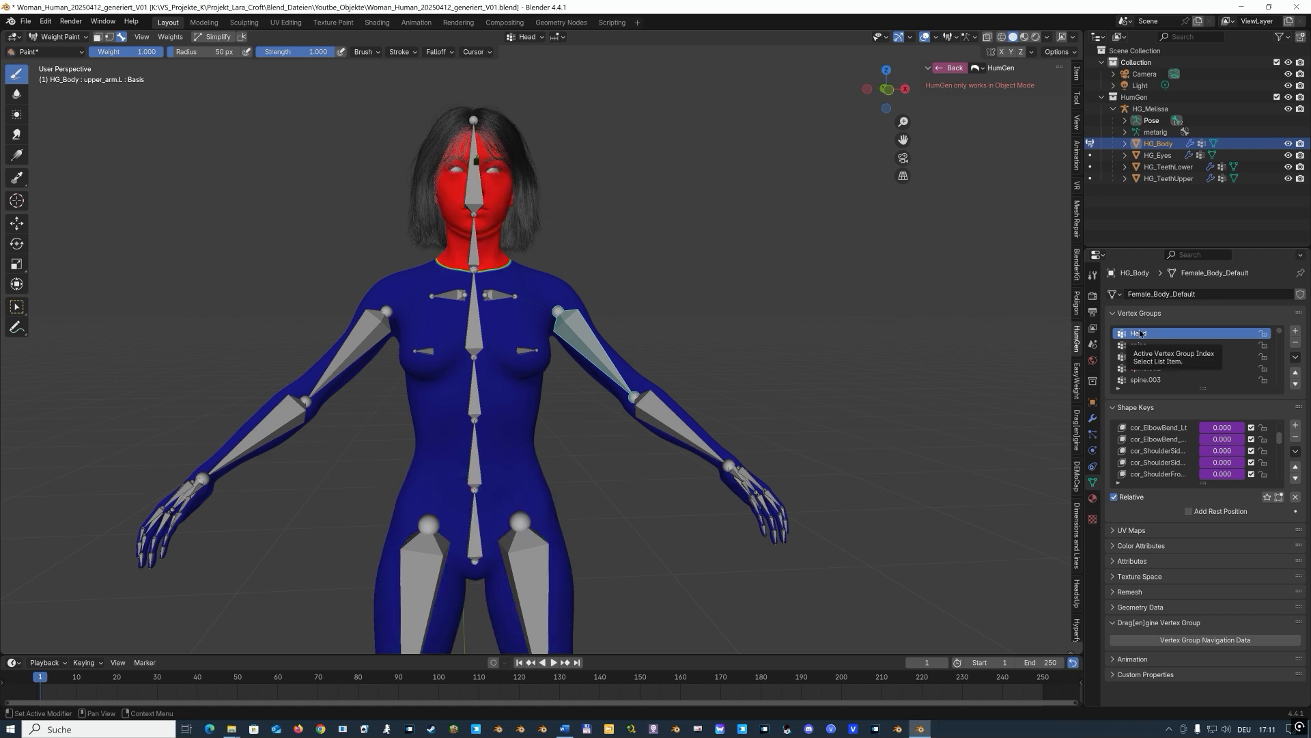
# - Display the weights of the vertex groups spine.003, neck and head on HG_Body
pyautogui.scroll(-2, 1153, 349)
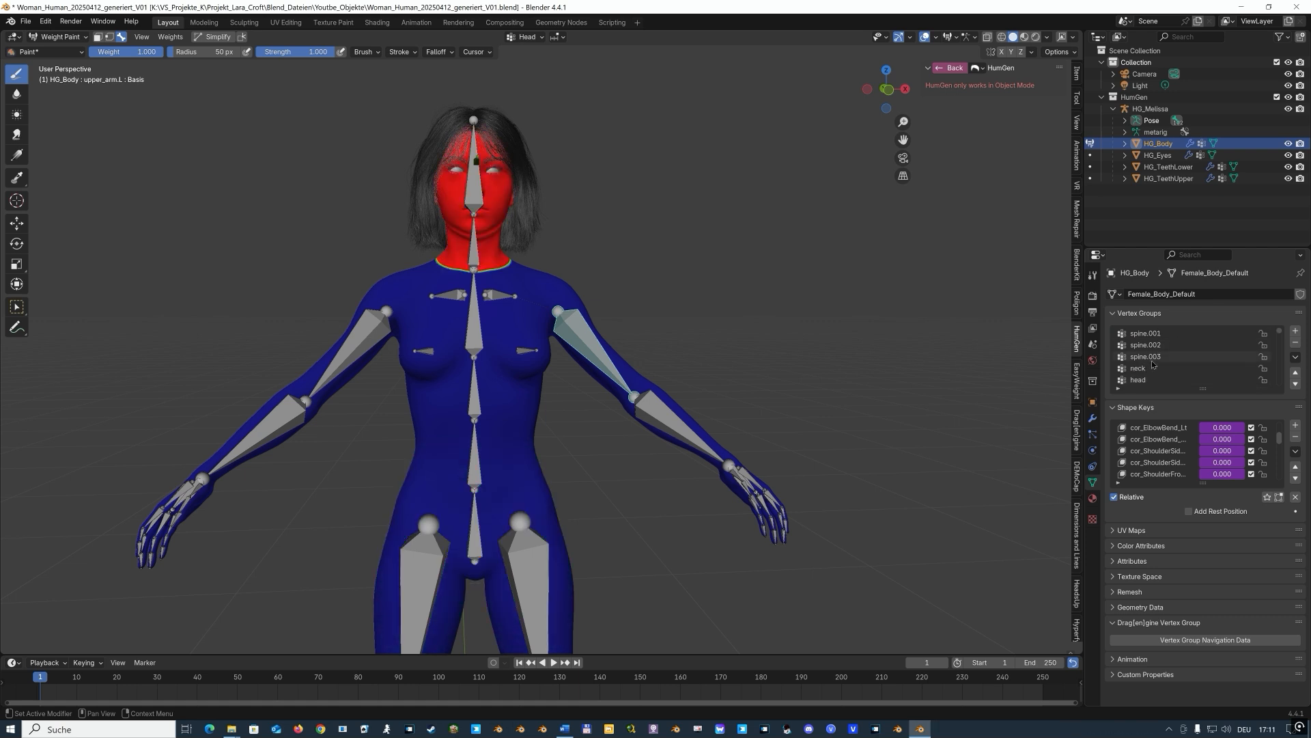
pyautogui.click(1153, 358)
pyautogui.click(1142, 370)
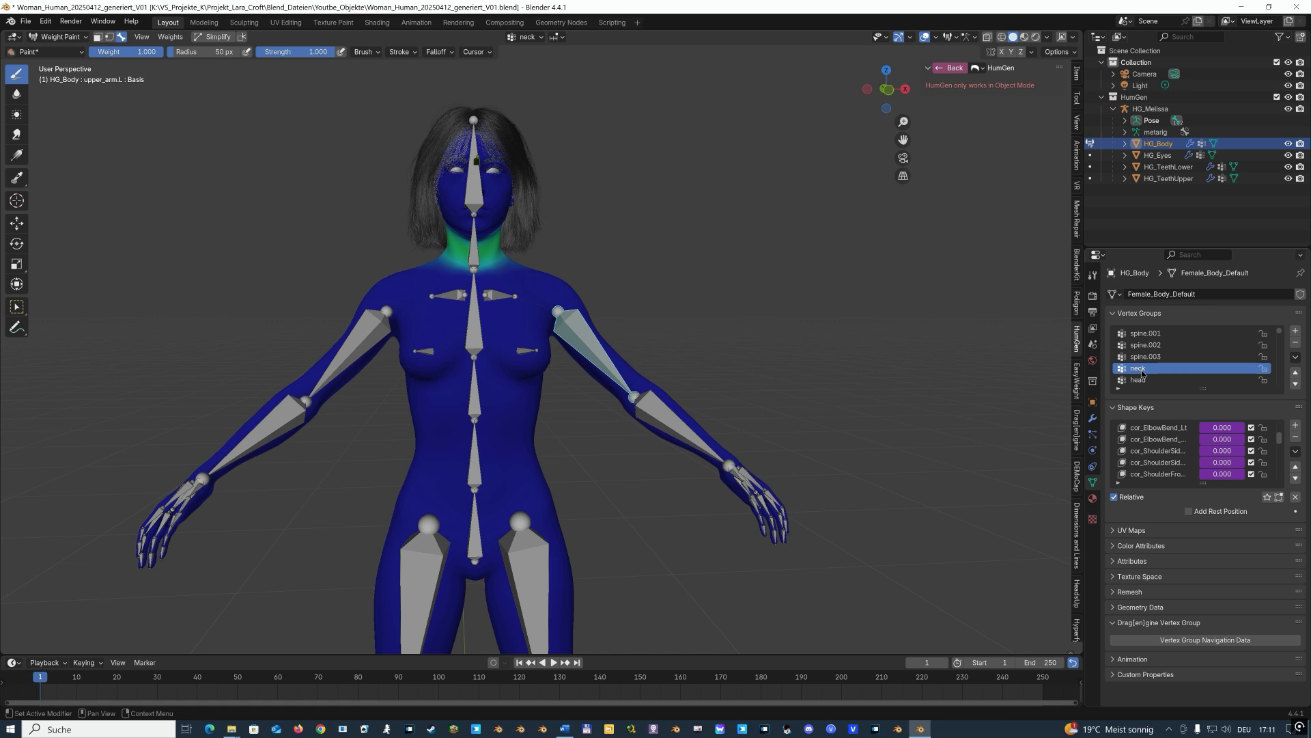
pyautogui.click(1141, 381)
# - Display the weights of the arm's vertex groups shoulder.L, upper_arm.L, forearm.L and hand.L in turn
pyautogui.scroll(-3, 1142, 382)
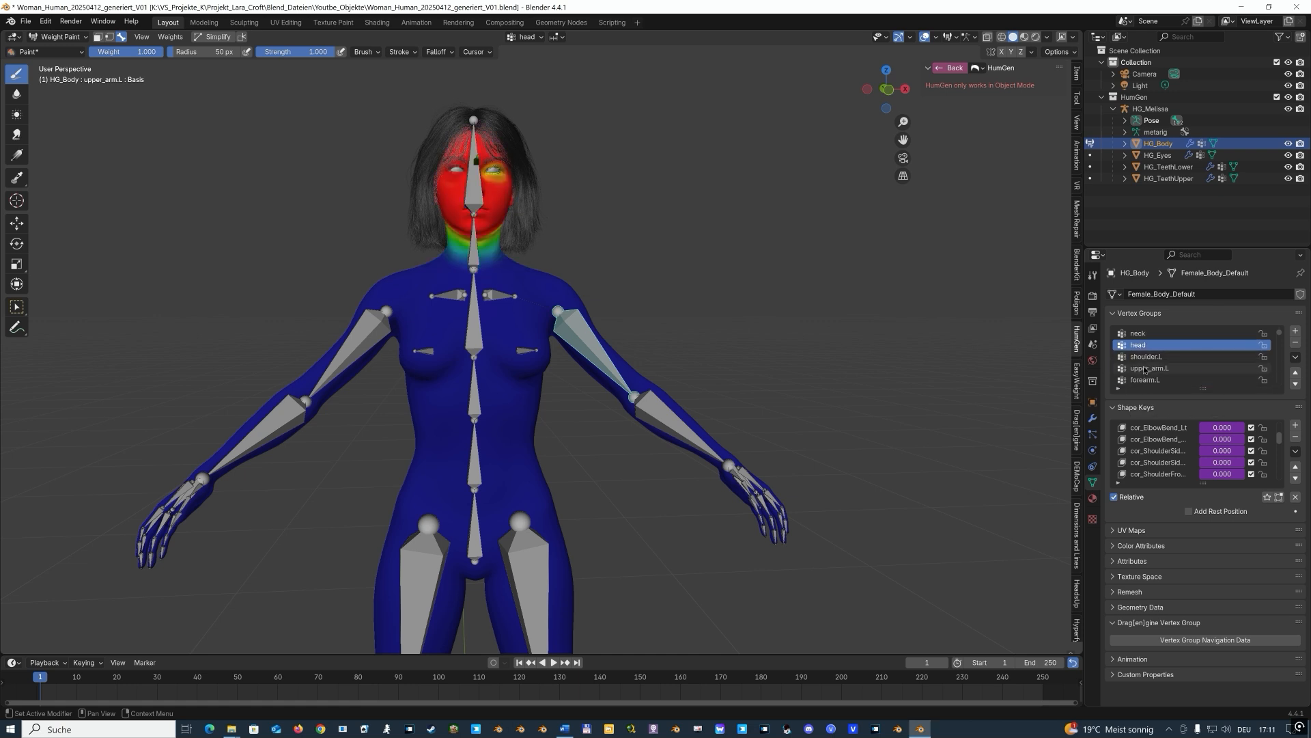
pyautogui.click(1145, 358)
pyautogui.click(1145, 369)
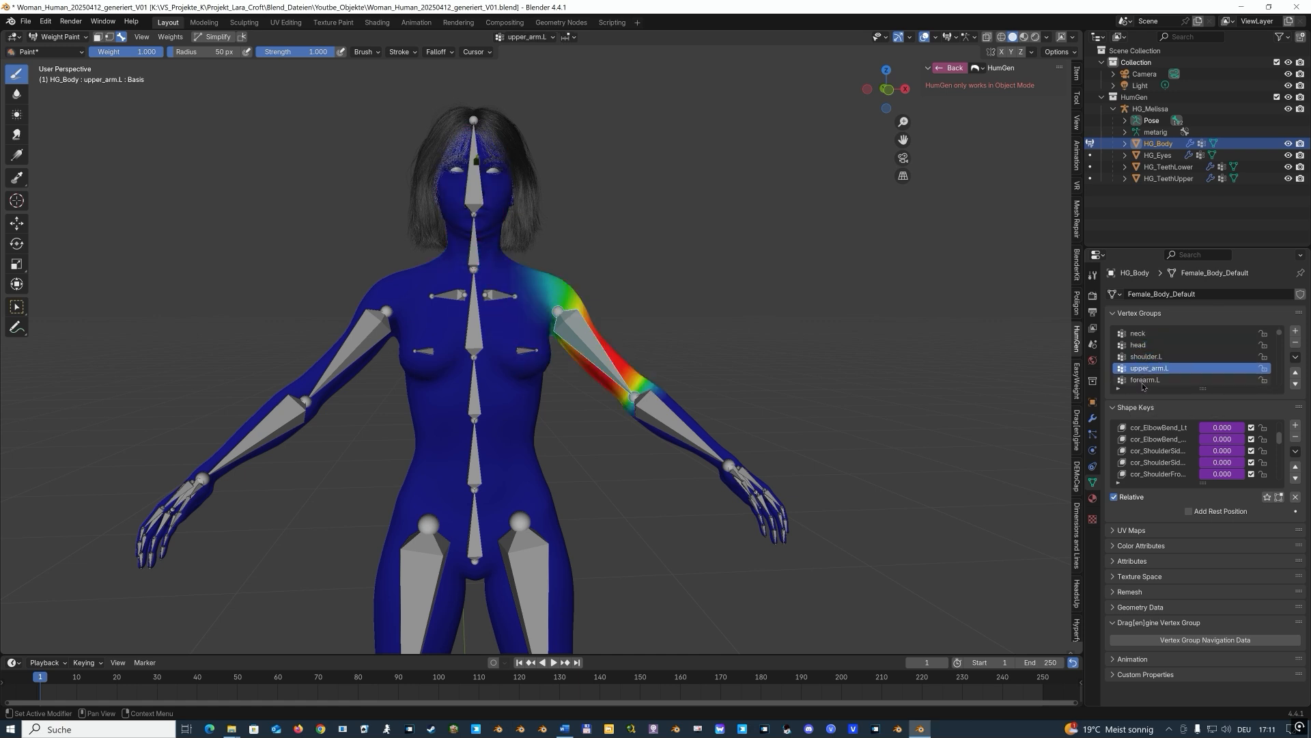
pyautogui.click(1143, 381)
pyautogui.scroll(-3, 1146, 372)
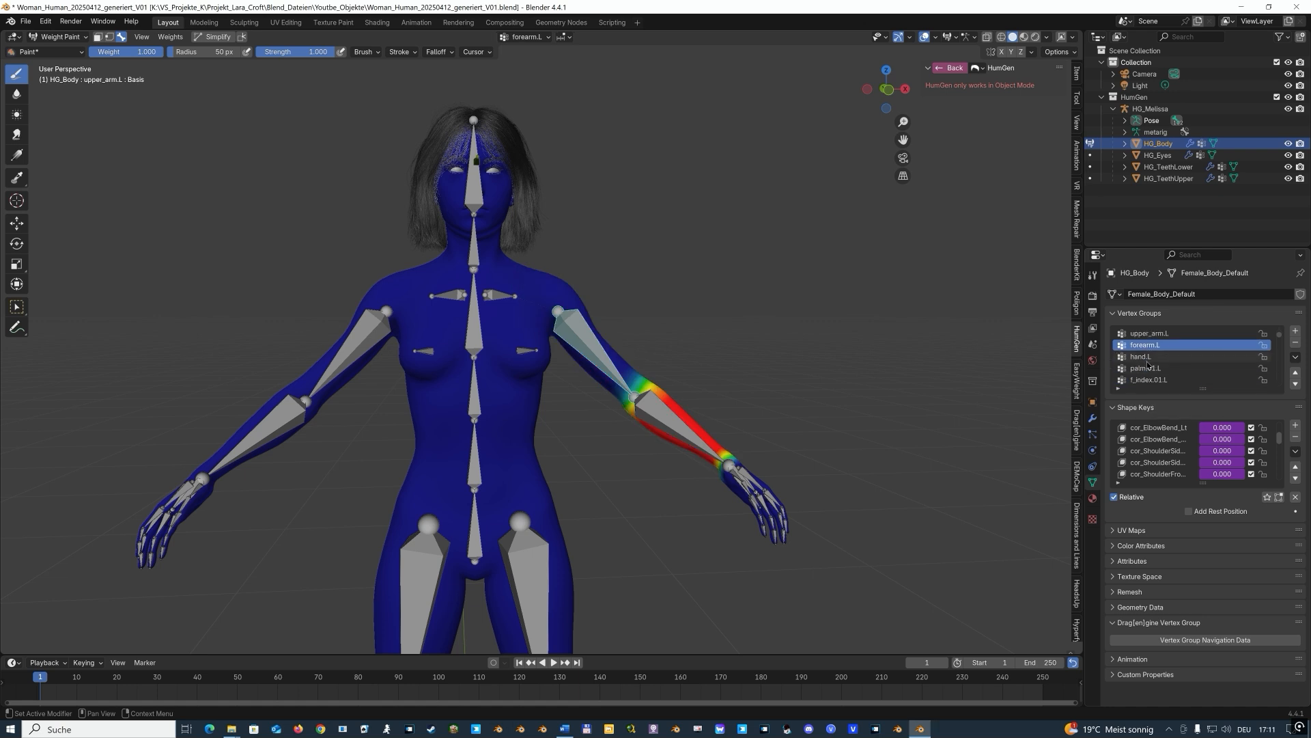
pyautogui.click(1145, 358)
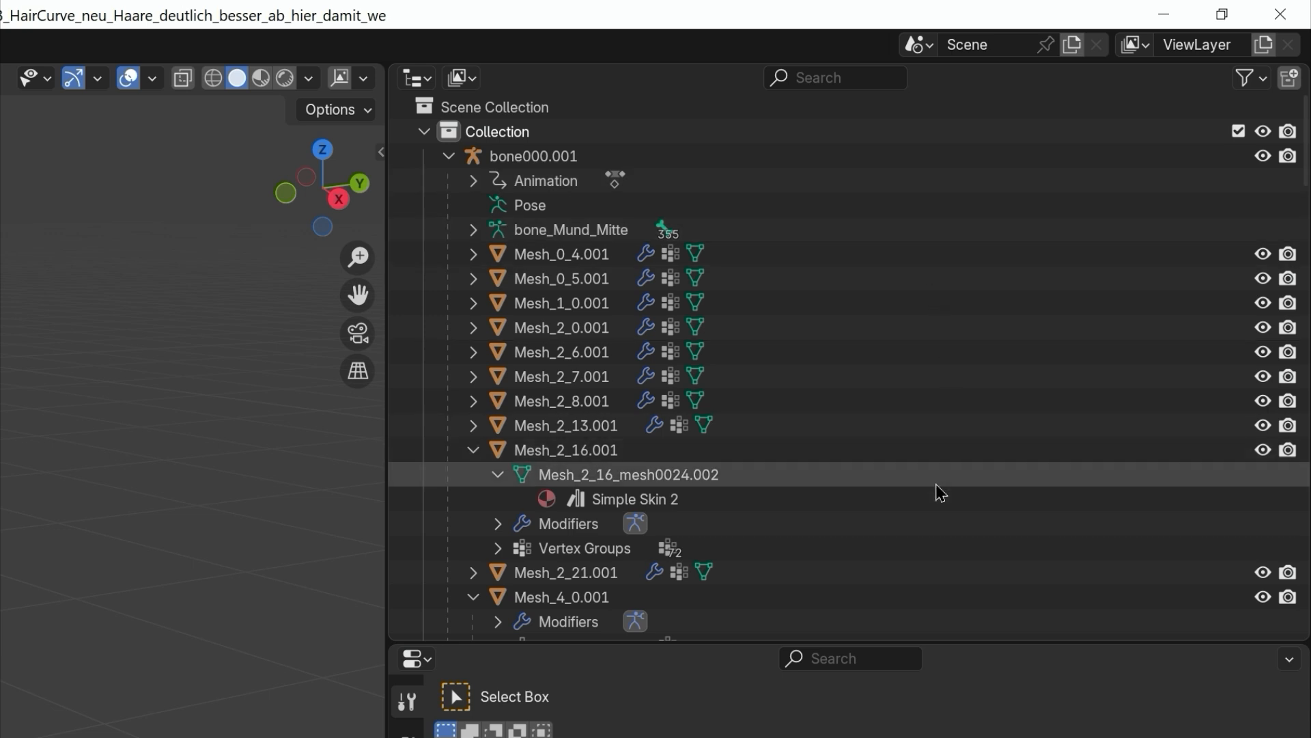
# - Pick spots on HG_Body's lower leg and foot mesh, and select a linked region of Mesh_2_16.001
pyautogui.moveTo(321, 73); pyautogui.dragTo(799, 420)
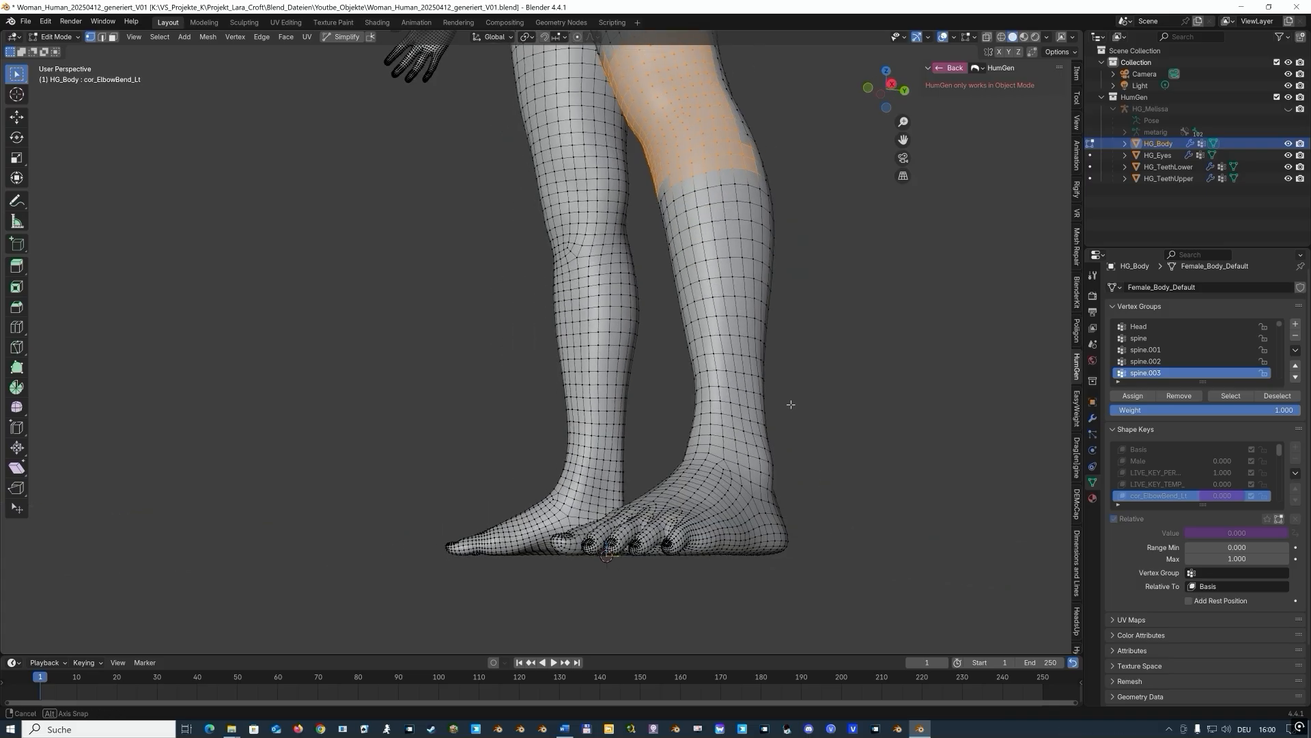
pyautogui.click(724, 540)
pyautogui.click(519, 519)
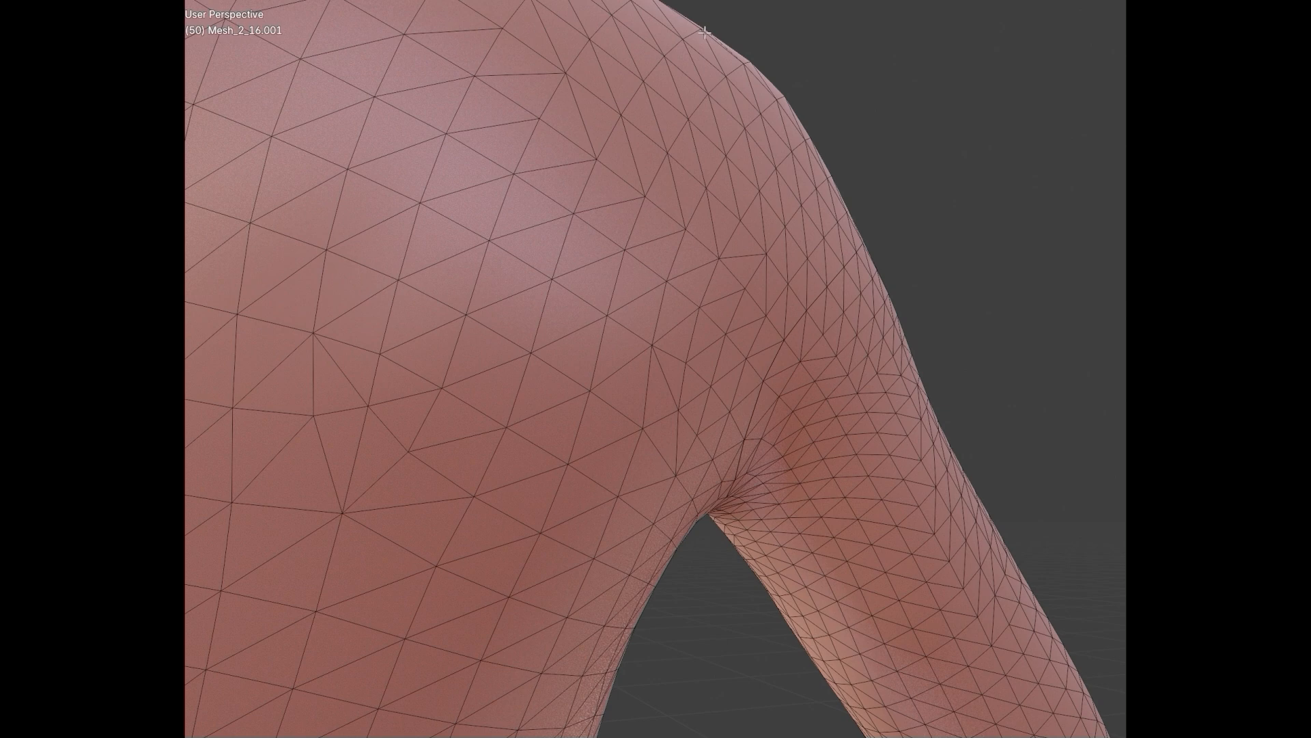
pyautogui.press('l')
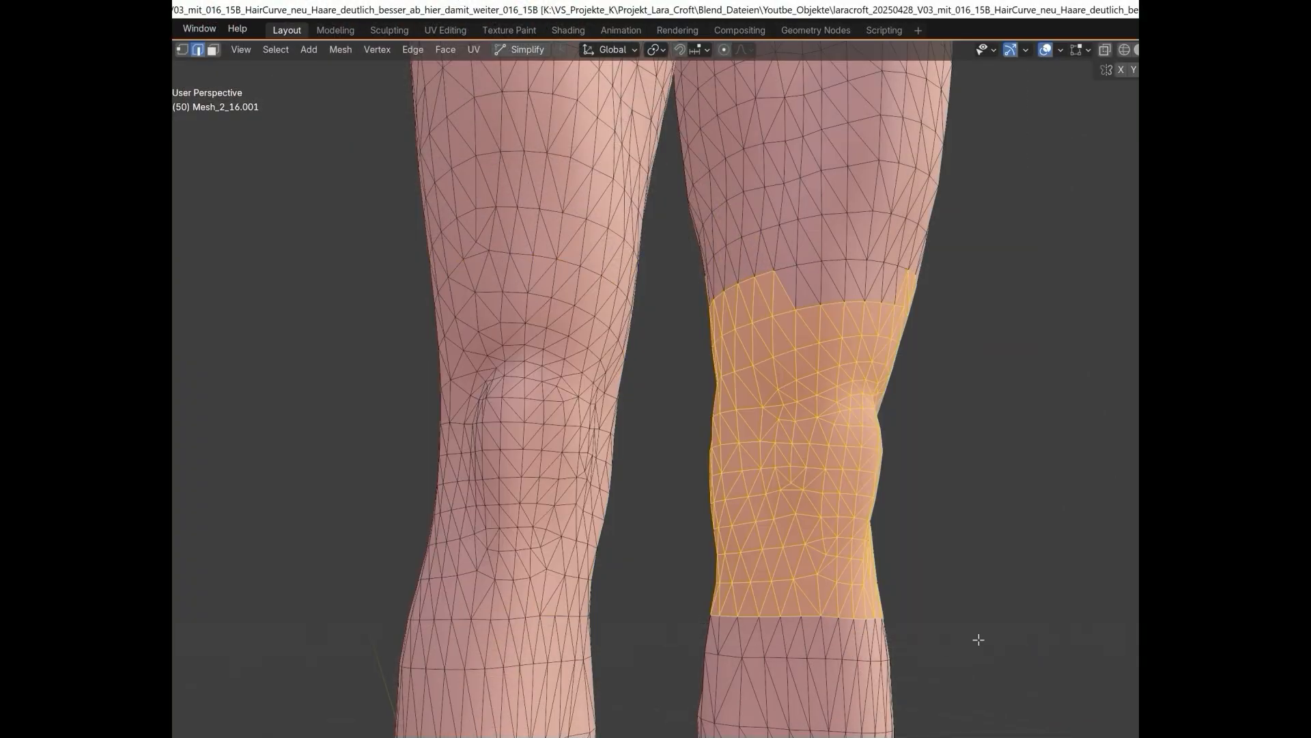
pyautogui.keyDown('shift'); pyautogui.scroll(10, 974, 635); pyautogui.keyUp('shift')
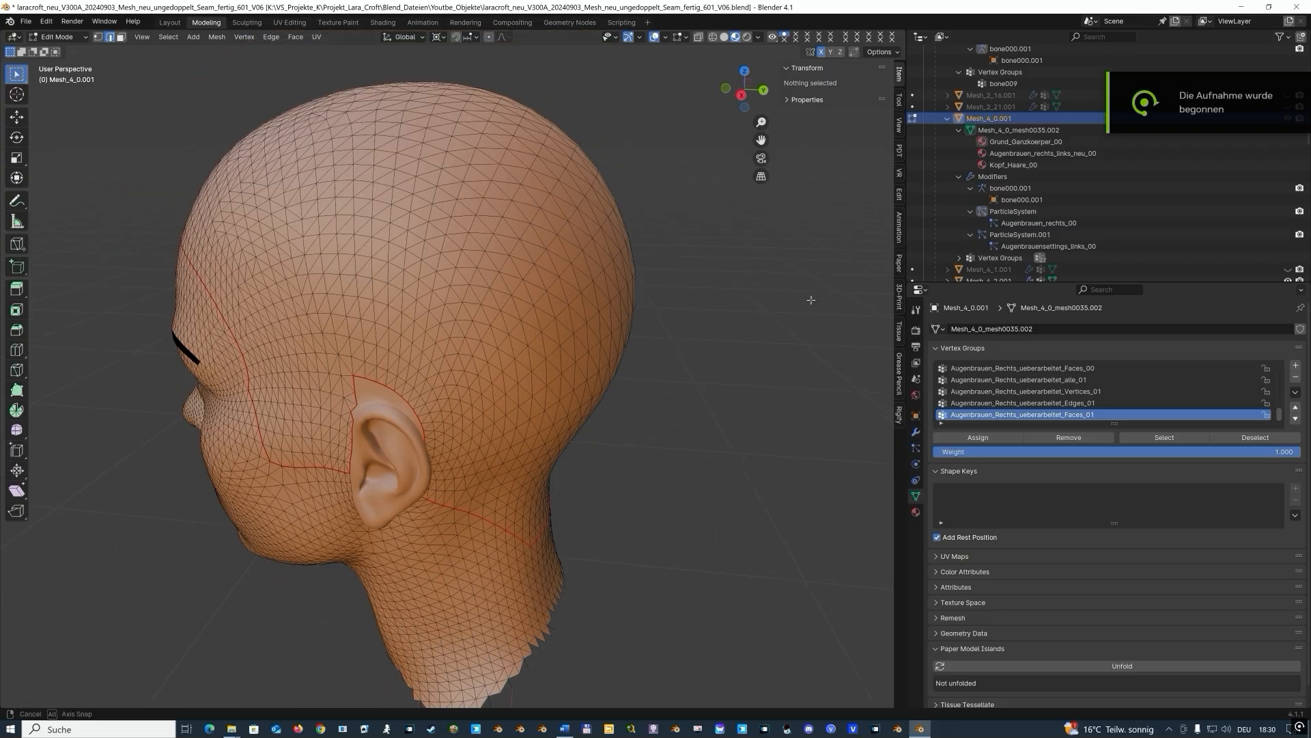
# - Select the linked geometry of the head mesh Mesh_4_0.001 and separate the selection into its own object
pyautogui.press('n')
pyautogui.hotkey('ctrl', 'l')
pyautogui.rightClick(478, 134)
pyautogui.moveTo(489, 137)
pyautogui.moveTo(477, 372)
pyautogui.click(539, 371)
# - Return to Object Mode, select the separated head part, and shift it slightly with the Move tool
pyautogui.click(17, 117)
pyautogui.scroll(-5, 357, 199)
pyautogui.scroll(1, 357, 199)
pyautogui.click(61, 37)
pyautogui.click(60, 50)
pyautogui.click(989, 269)
pyautogui.scroll(-8, 644, 337)
pyautogui.moveTo(444, 639); pyautogui.dragTo(456, 609)
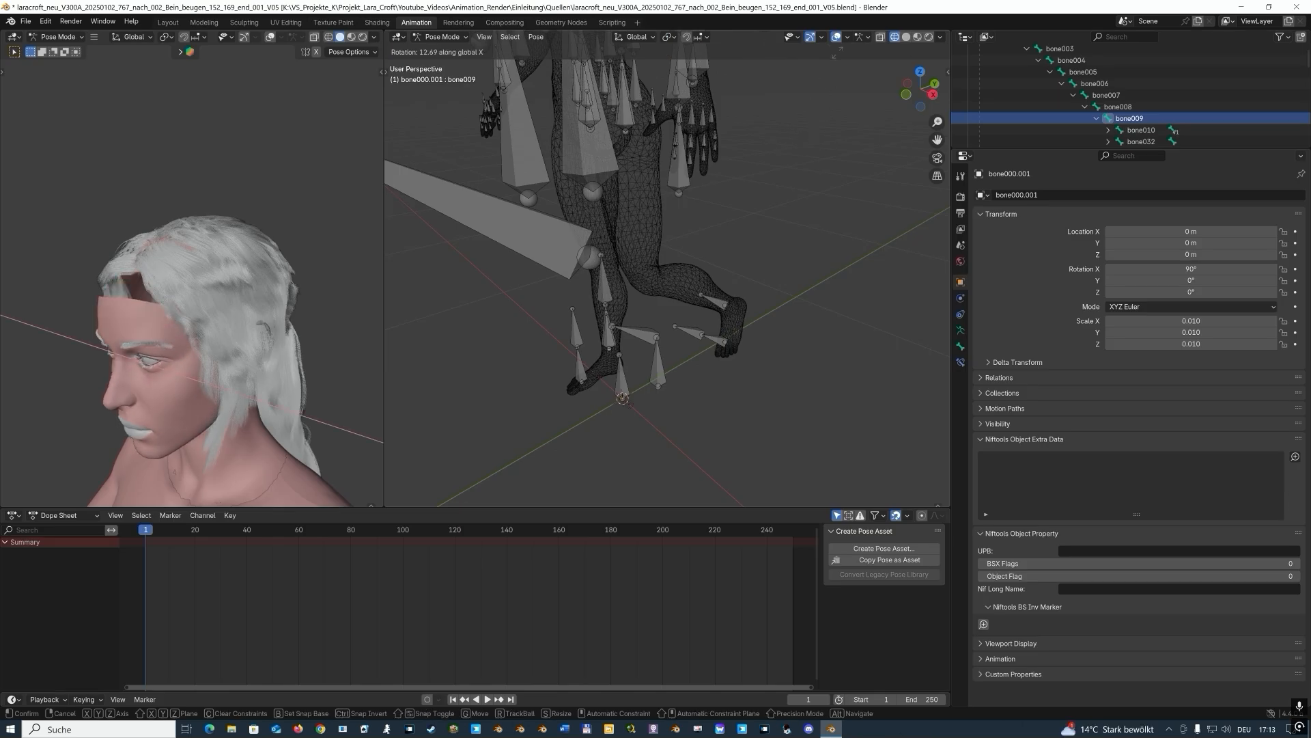
# - Rotate bone009 around the global X axis, undo it, and rotate the bone again with the head in solid shading
pyautogui.click(888, 43)
pyautogui.hotkey('ctrl', 'z')
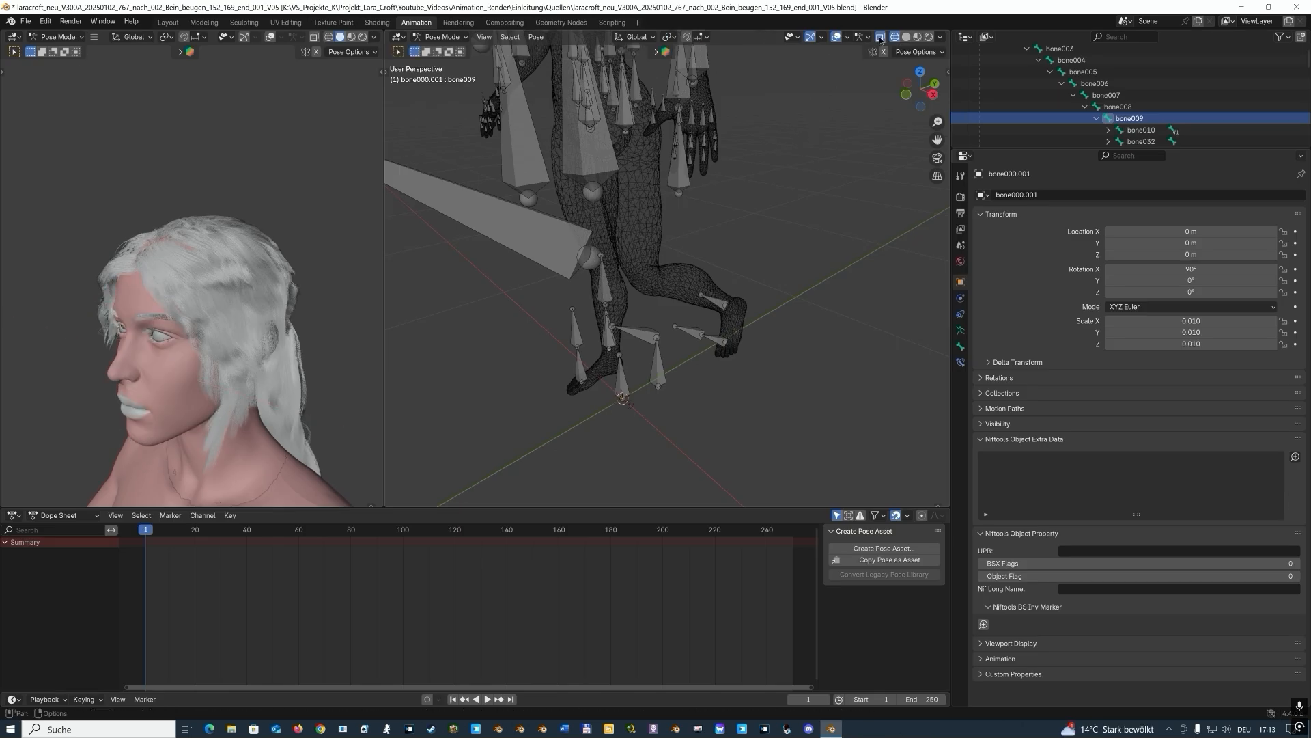
pyautogui.click(330, 37)
pyautogui.click(340, 38)
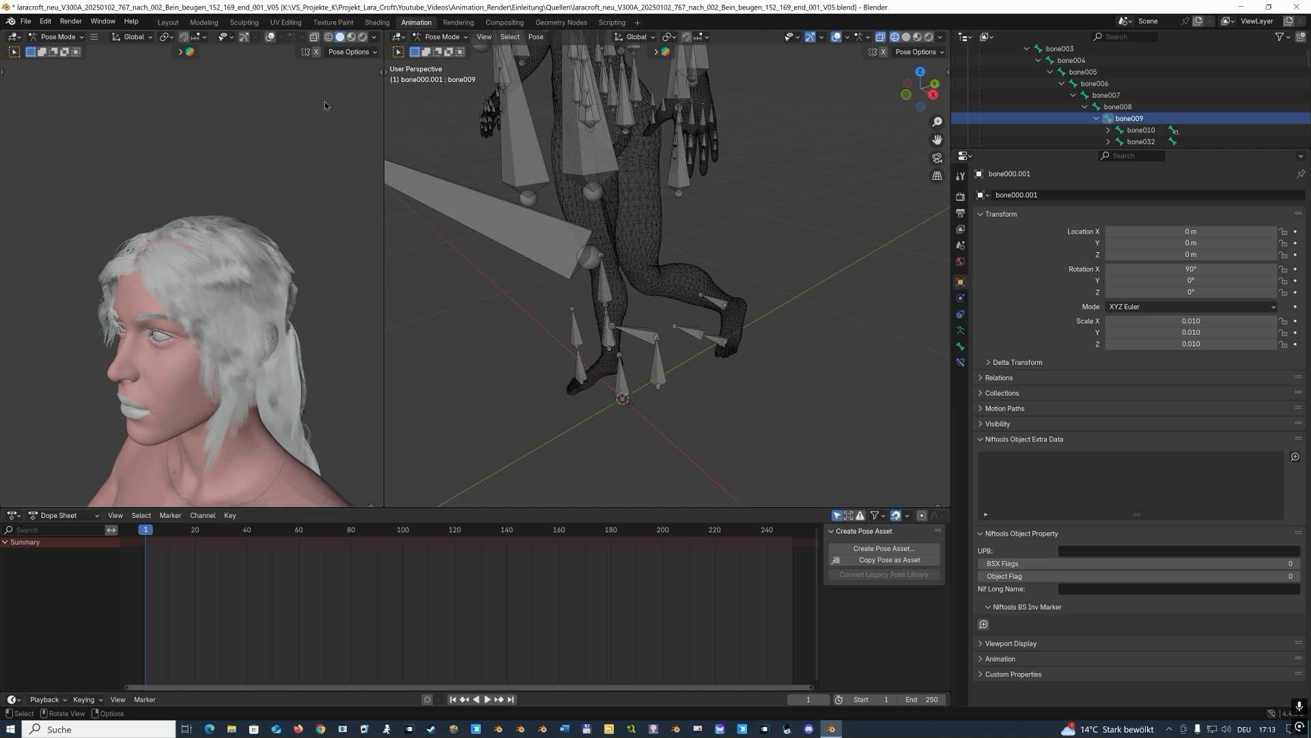
pyautogui.press('r')
pyautogui.click(800, 174)
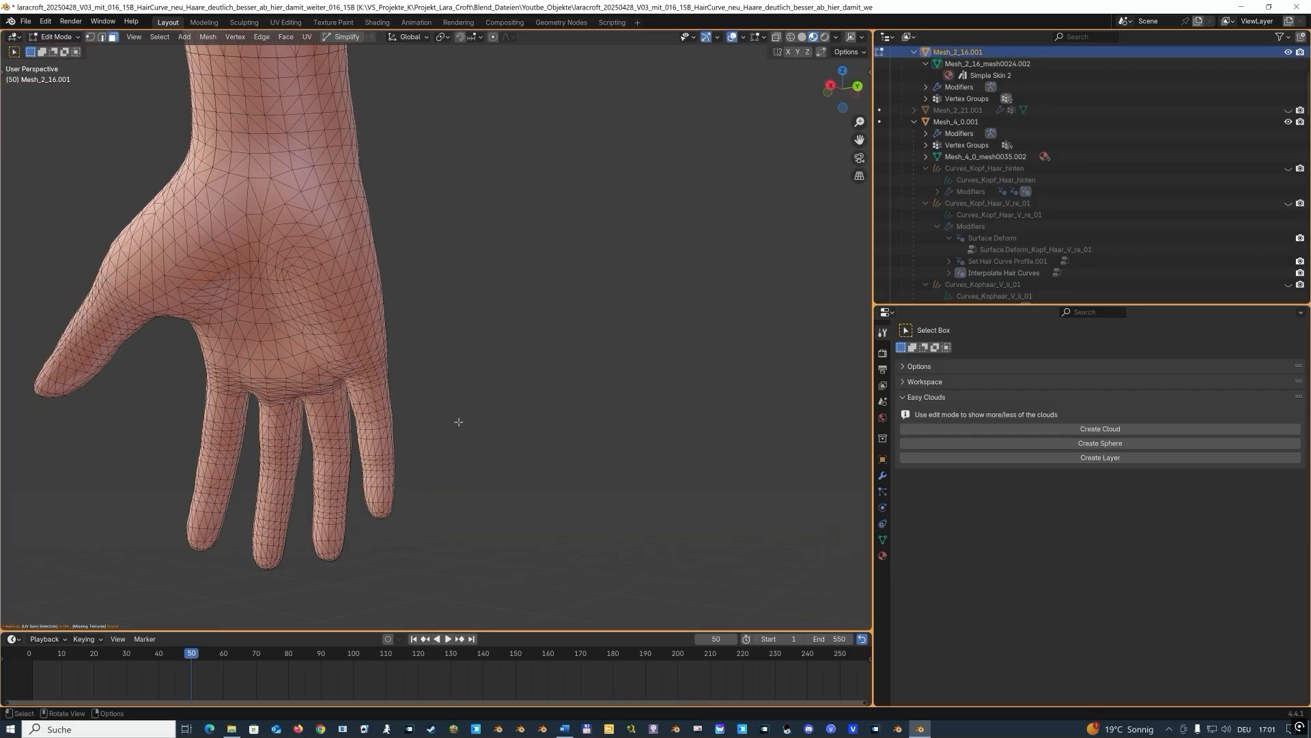
# - Box-select the fingers and palm of the hand in Mesh_2_16.001, turning X-ray on to include hidden faces
pyautogui.moveTo(132, 347); pyautogui.dragTo(445, 614)
pyautogui.hotkey('alt', 'z')
pyautogui.moveTo(445, 269); pyautogui.dragTo(103, 597)
pyautogui.moveTo(307, 389); pyautogui.dragTo(551, 419, button='middle')
pyautogui.moveTo(307, 422); pyautogui.dragTo(722, 622)
# - Box-select further areas of the arm and hand mesh with X-ray on, and turn X-ray off
pyautogui.keyDown('shift'); pyautogui.moveTo(683, 286); pyautogui.dragTo(683, 526, button='middle'); pyautogui.keyUp('shift')
pyautogui.moveTo(301, 102); pyautogui.dragTo(673, 287)
pyautogui.scroll(2, 137, 280)
pyautogui.moveTo(674, 287); pyautogui.dragTo(410, 287, button='middle')
pyautogui.scroll(2, 410, 287)
pyautogui.keyDown('shift'); pyautogui.moveTo(437, 424); pyautogui.dragTo(410, 280, button='middle'); pyautogui.keyUp('shift')
pyautogui.moveTo(154, 493); pyautogui.dragTo(778, 498)
pyautogui.hotkey('alt', 'z')
# - Box-select a visible part of the mesh from a turned view with X-ray off
pyautogui.moveTo(539, 287); pyautogui.dragTo(330, 478, button='middle')
pyautogui.moveTo(75, 365); pyautogui.dragTo(330, 478)
pyautogui.scroll(-2, 330, 477)
pyautogui.moveTo(331, 478); pyautogui.dragTo(432, 407, button='middle')
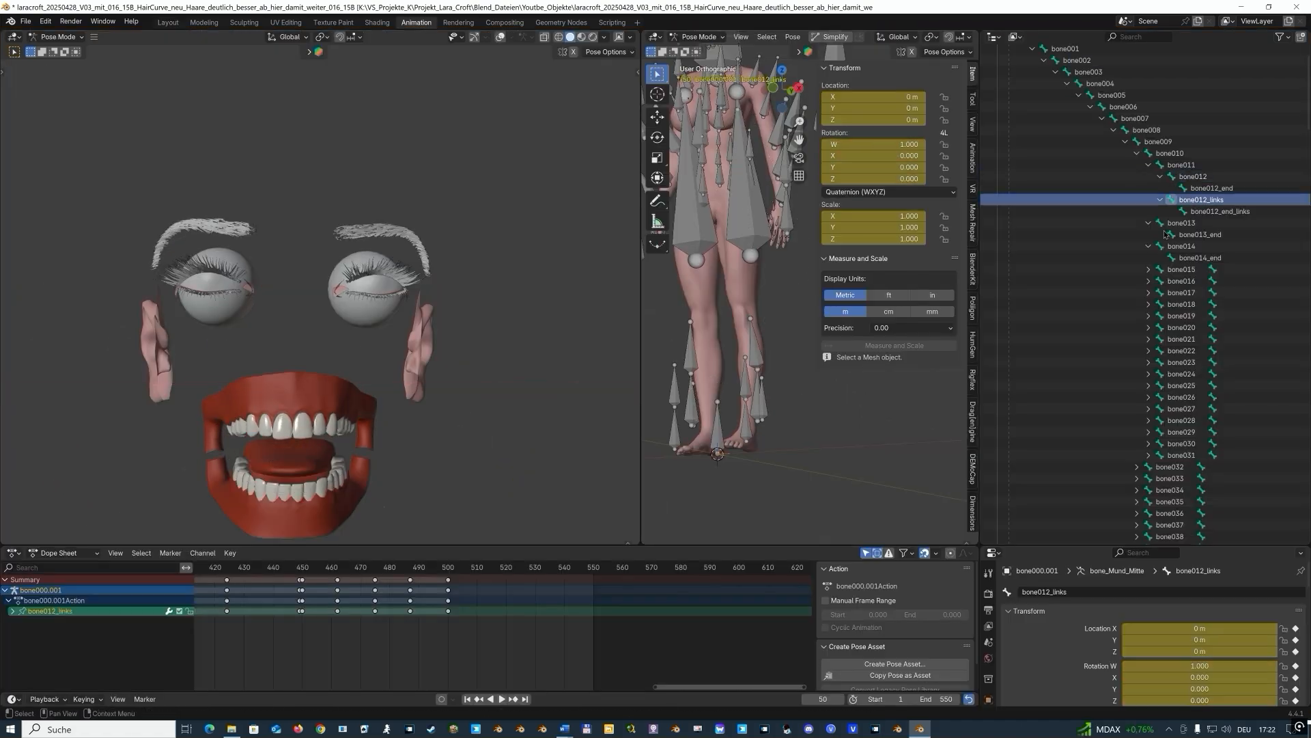